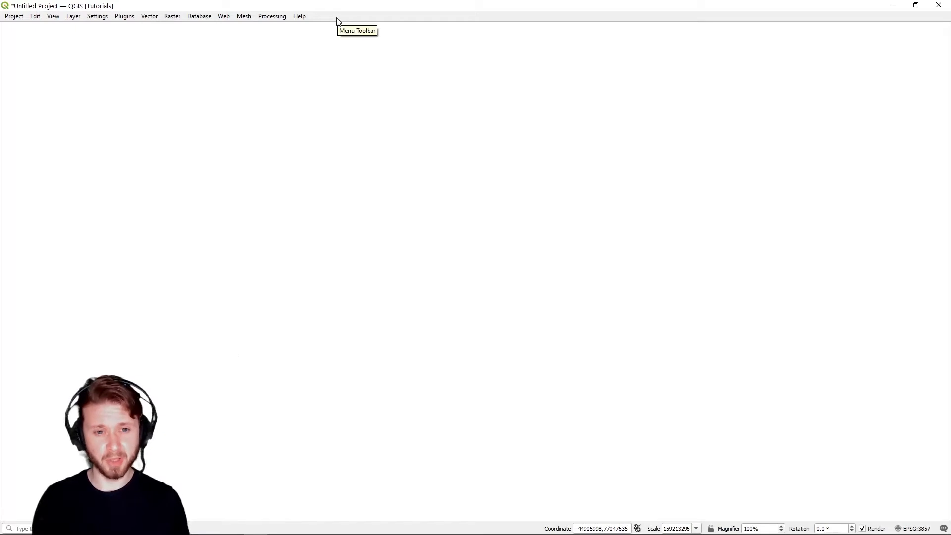
# - Display the Layers panel together with the Advanced Digitizing and Digitizing toolbars
pyautogui.rightClick(338, 19)
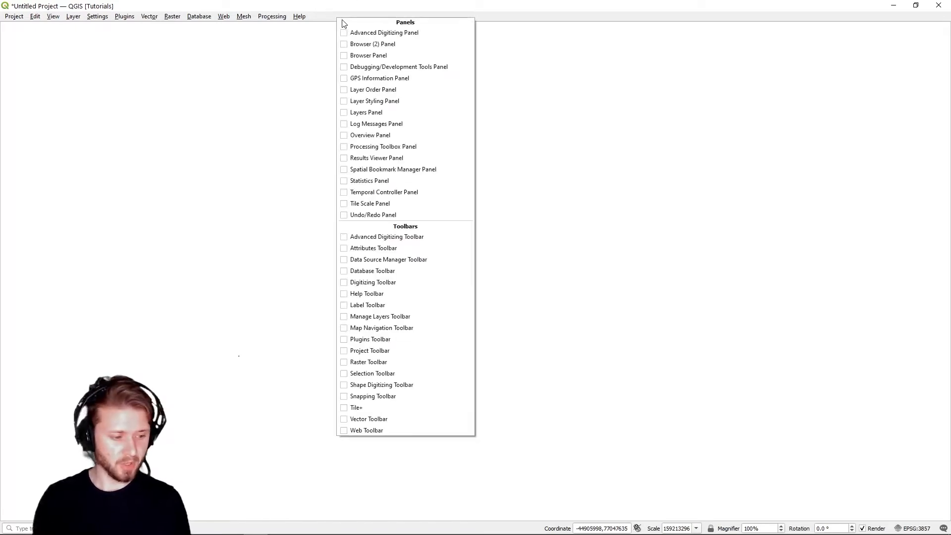
pyautogui.click(380, 112)
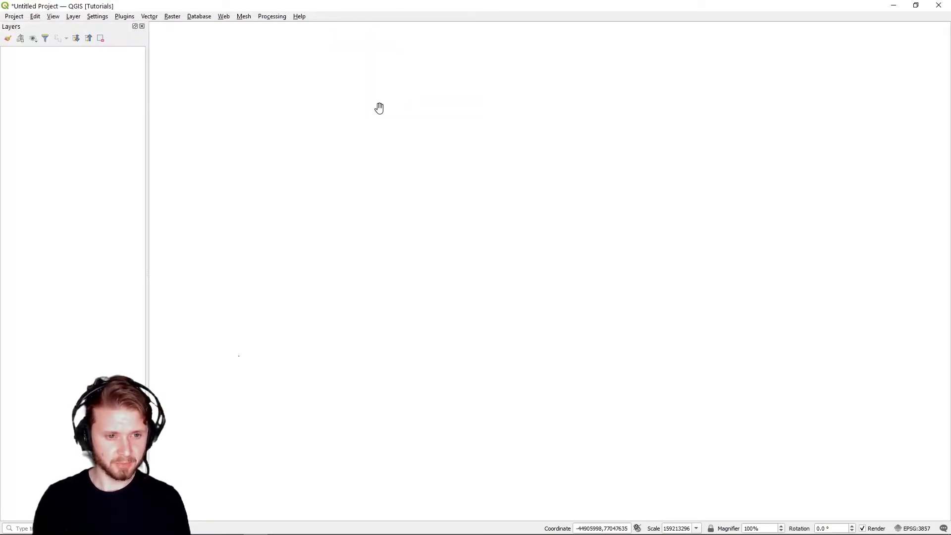
pyautogui.rightClick(330, 18)
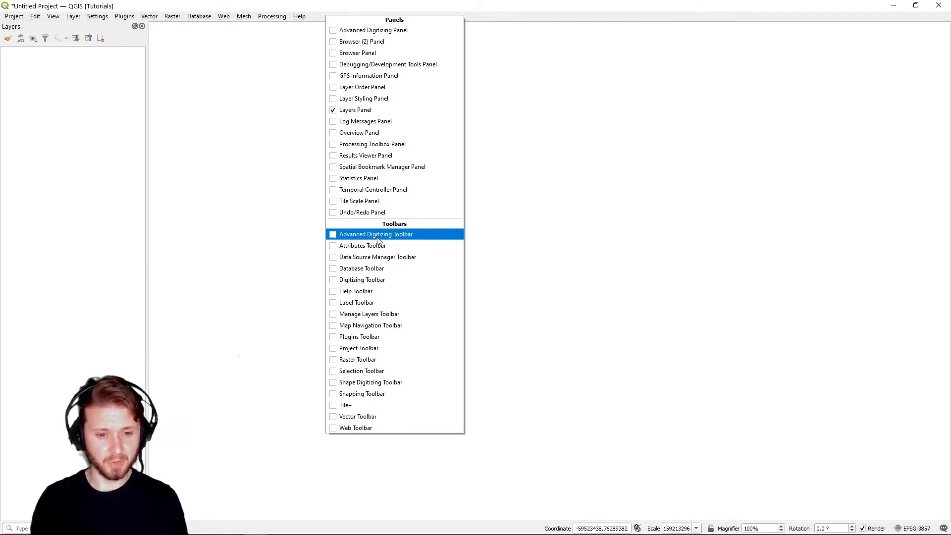
pyautogui.click(379, 237)
pyautogui.rightClick(344, 32)
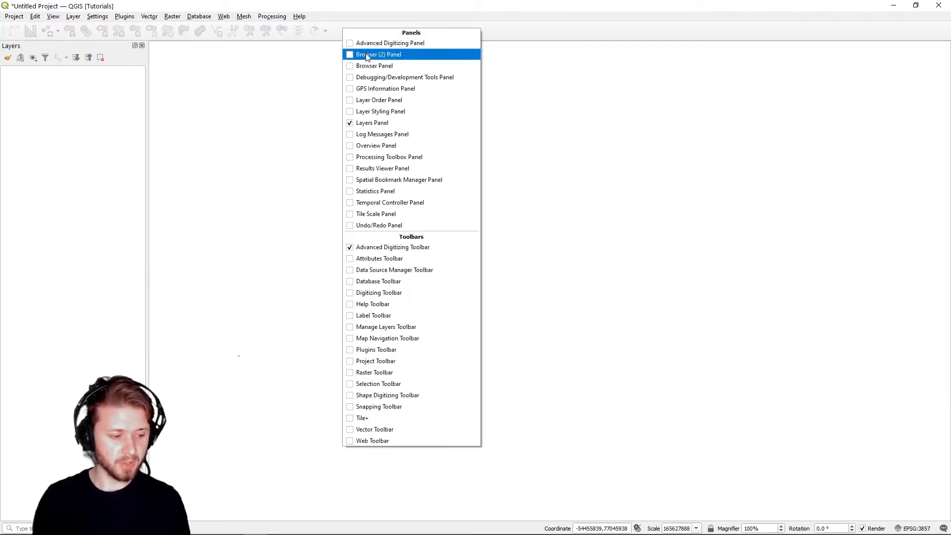
pyautogui.click(395, 295)
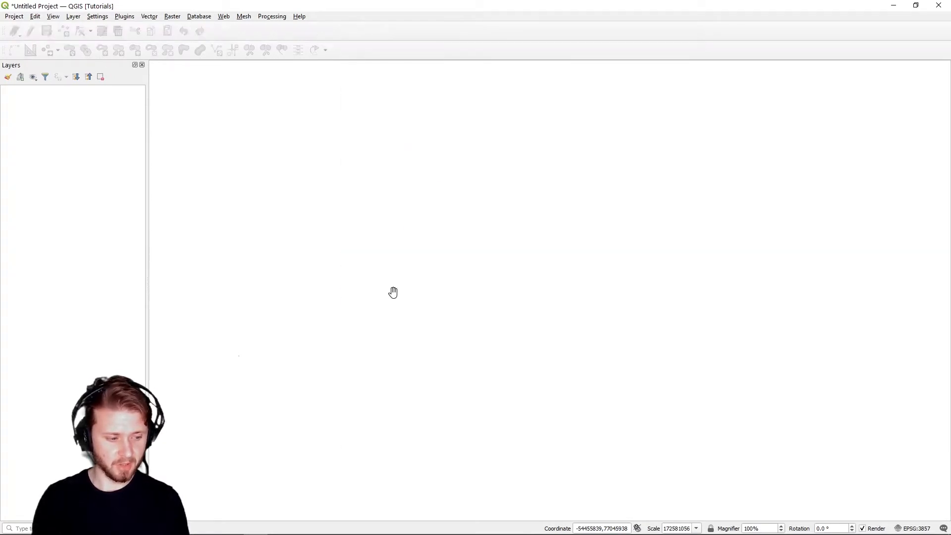
# - Display the Snapping, Selection, Data Source Manager and Tile+ toolbars
pyautogui.rightClick(340, 50)
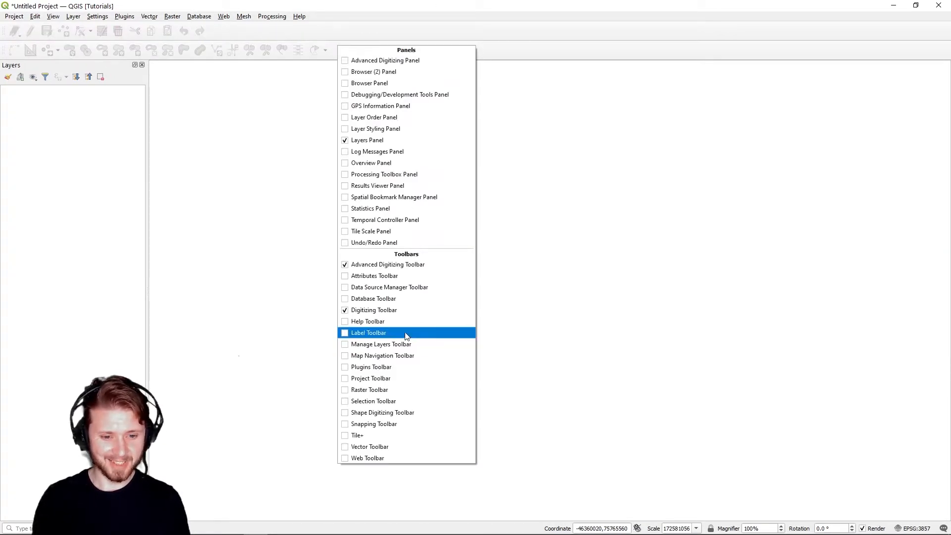
pyautogui.click(393, 424)
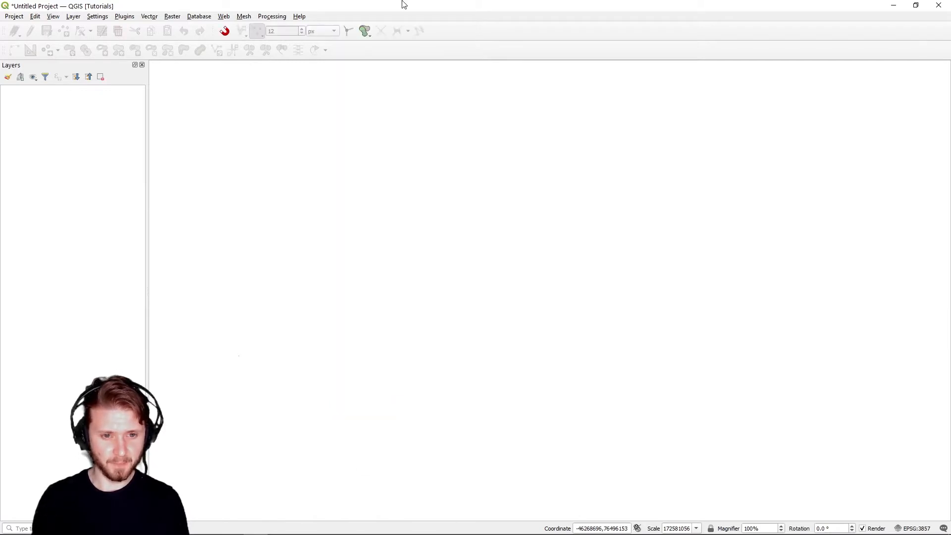
pyautogui.rightClick(411, 52)
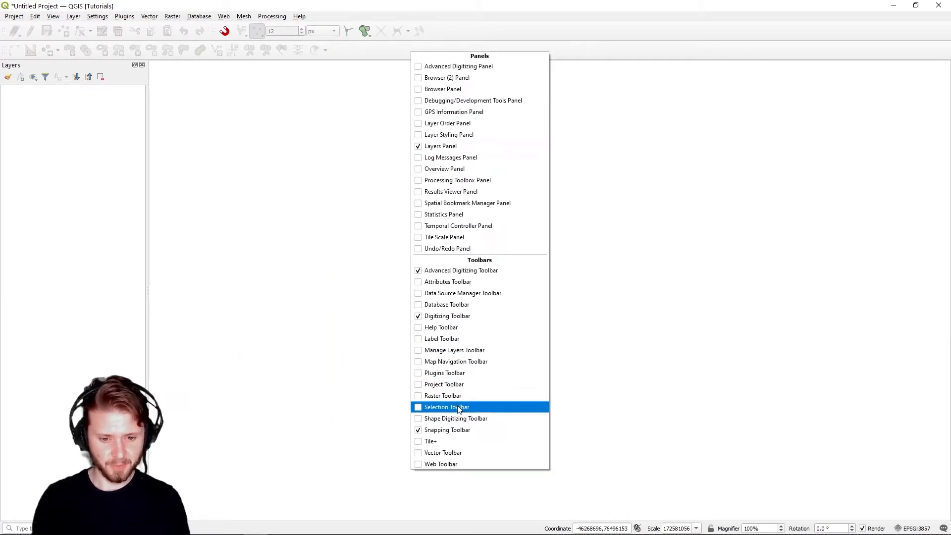
pyautogui.click(458, 407)
pyautogui.rightClick(417, 47)
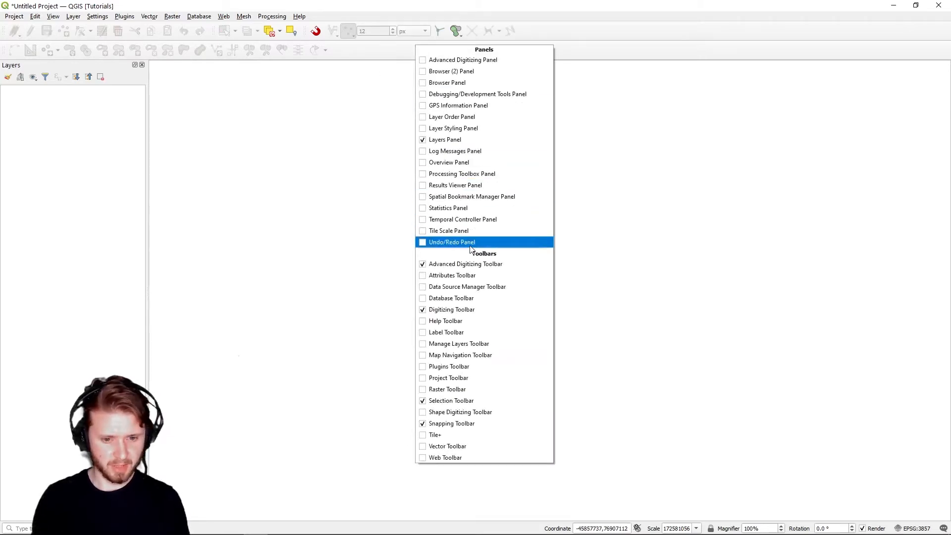
pyautogui.click(492, 288)
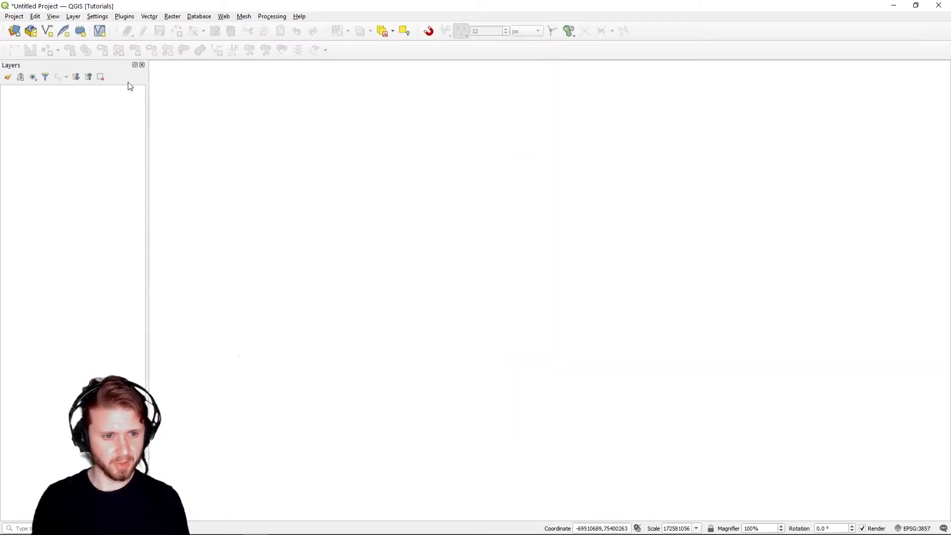
pyautogui.rightClick(653, 37)
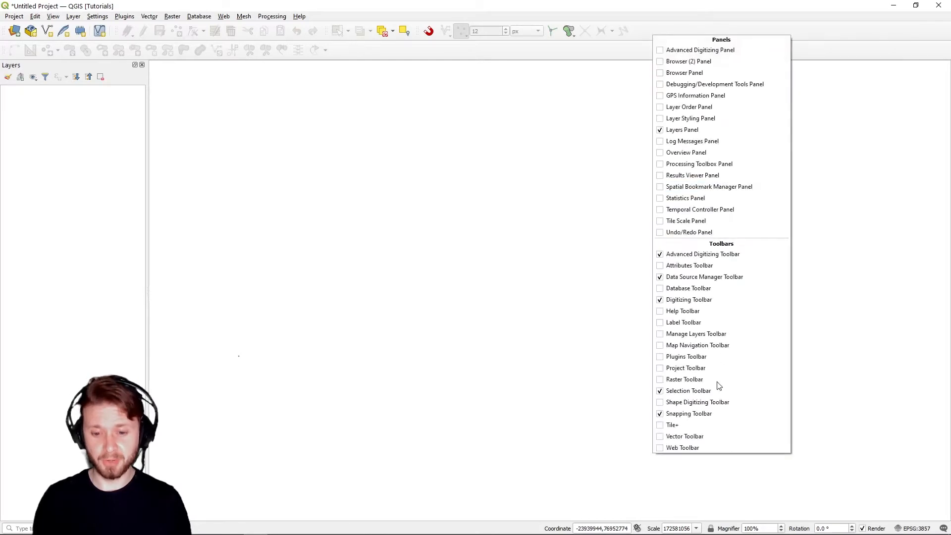
pyautogui.click(713, 421)
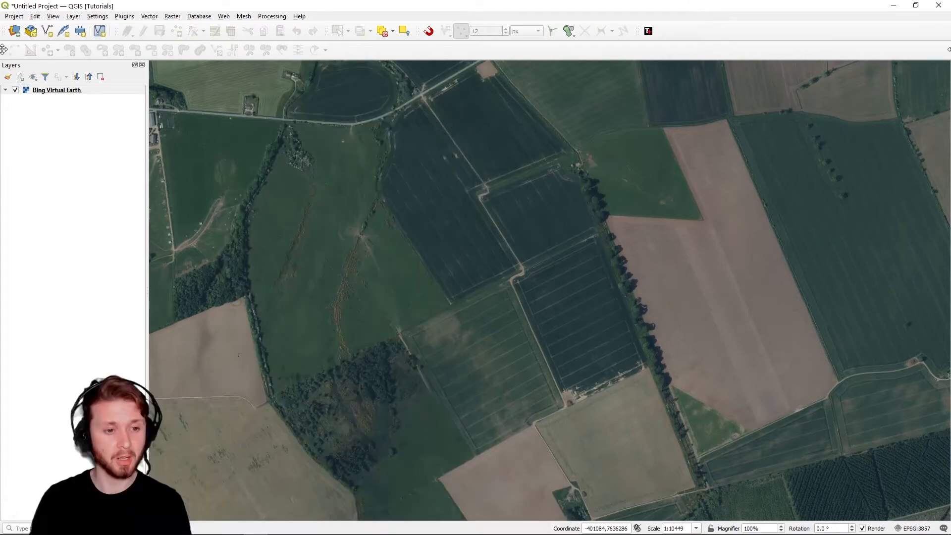
# - Rearrange the toolbars so Selection precedes Digitizing, Advanced Digitizing precedes Snapping in the same row, and Tile+ sits in a second row
pyautogui.moveTo(8, 49); pyautogui.dragTo(676, 39)
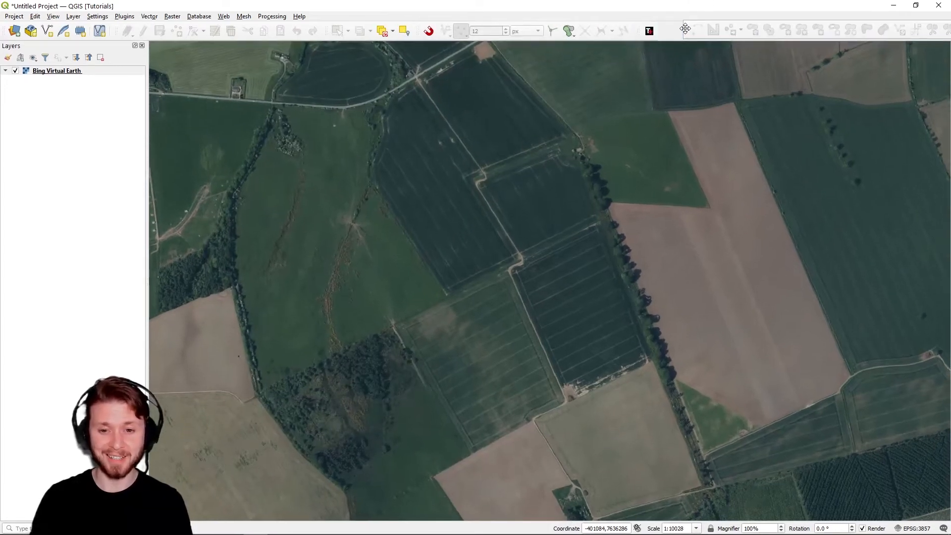
pyautogui.click(661, 32)
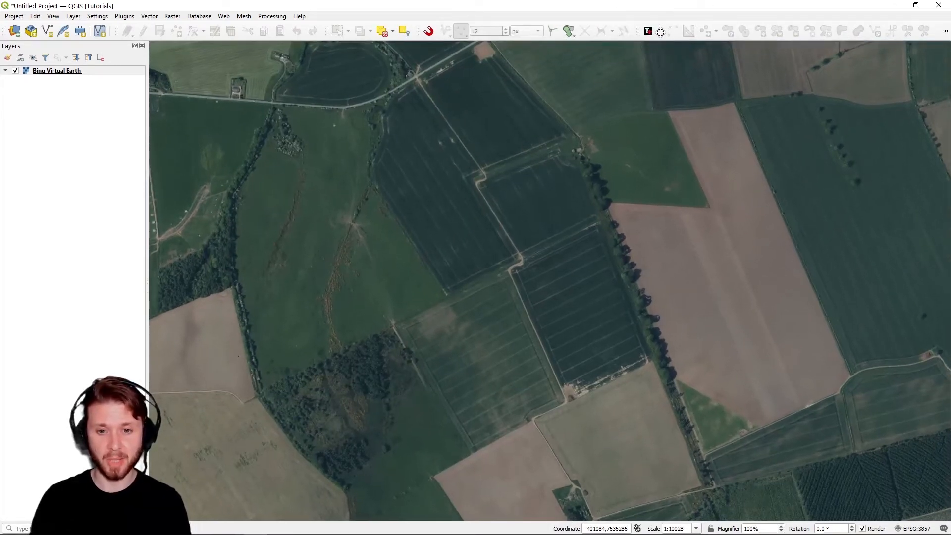
pyautogui.moveTo(660, 32); pyautogui.dragTo(470, 53)
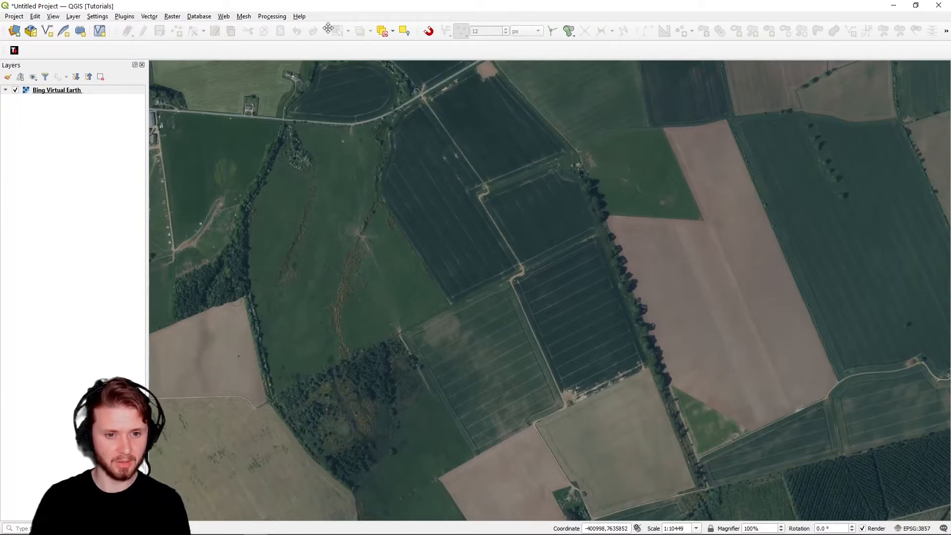
pyautogui.moveTo(328, 31); pyautogui.dragTo(154, 36)
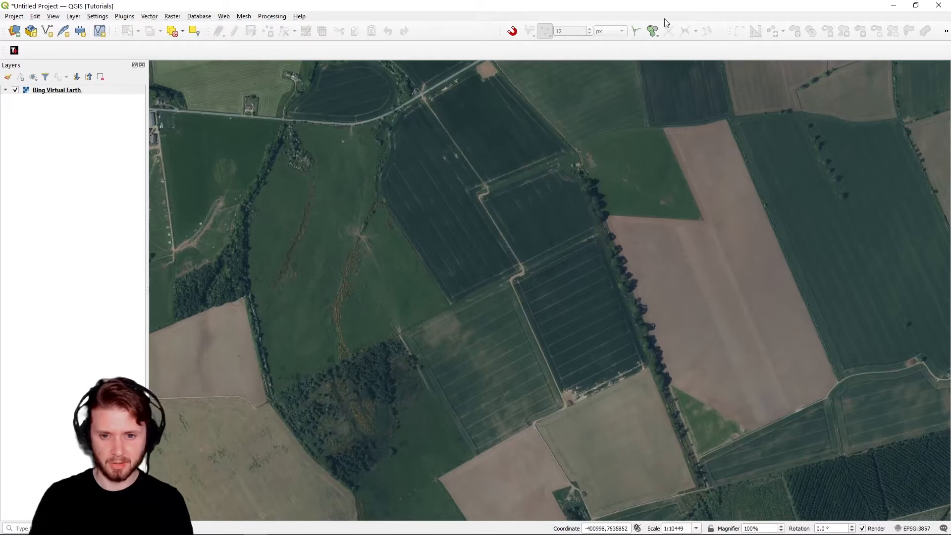
pyautogui.moveTo(730, 31); pyautogui.dragTo(424, 31)
# - Hide the Tile+ toolbar and move the Snapping toolbar into a second row of its own
pyautogui.rightClick(49, 55)
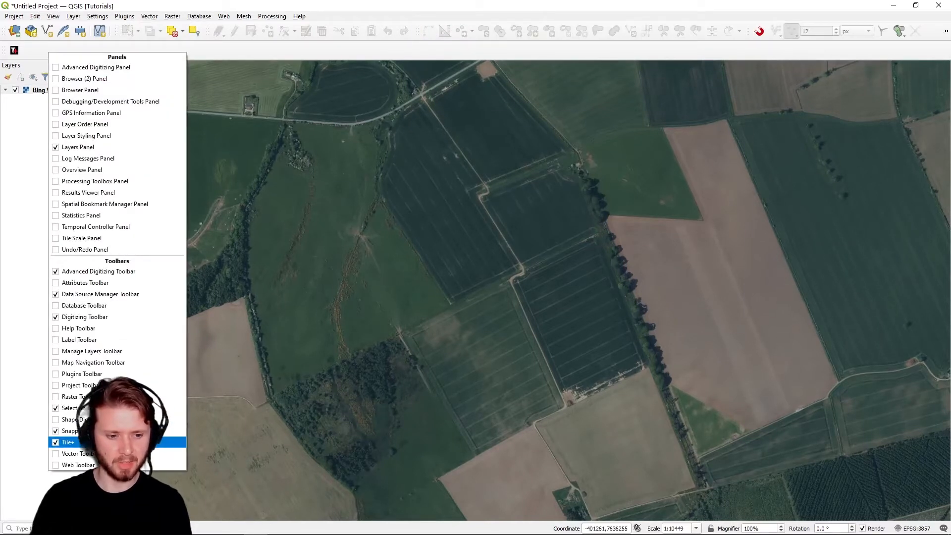
pyautogui.click(144, 442)
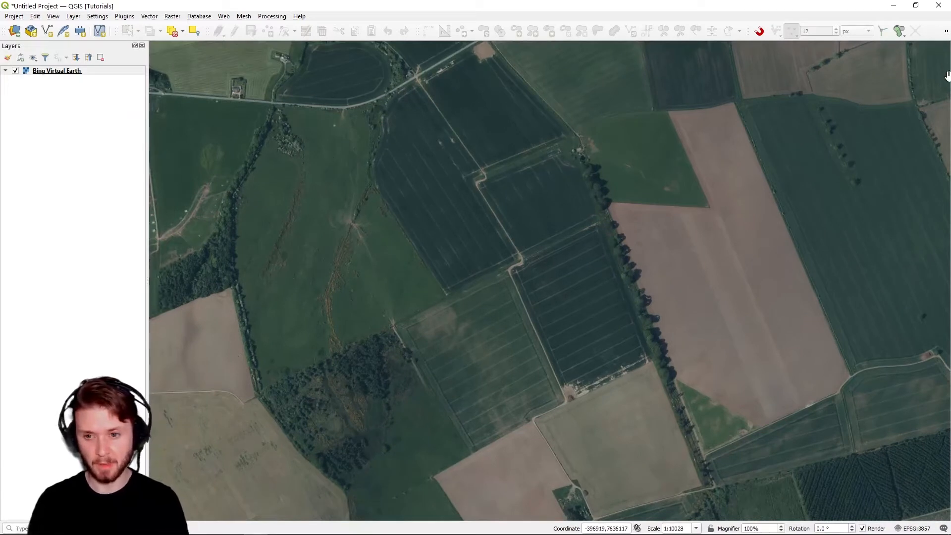
pyautogui.moveTo(752, 31); pyautogui.dragTo(528, 51)
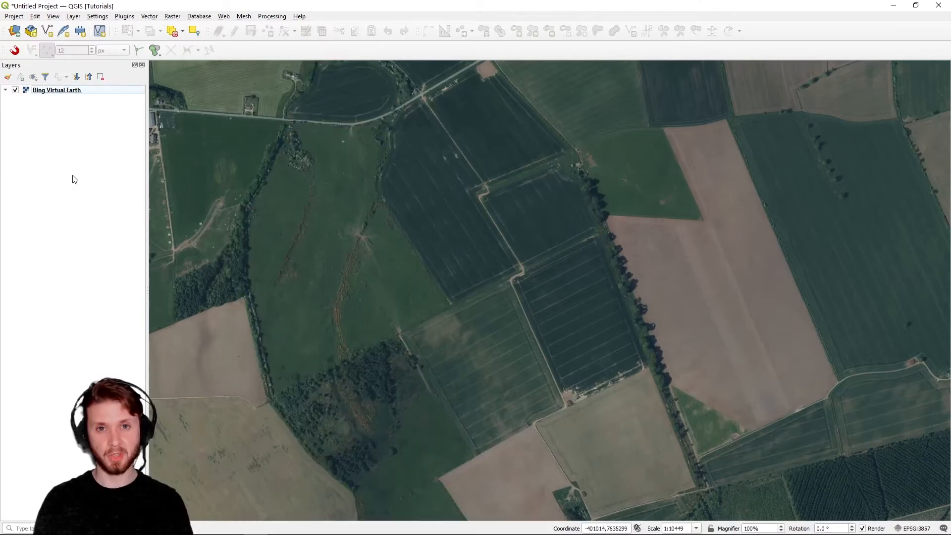
# - Set up a new temporary scratch layer named pointTemp with Point geometry and the coordinate system EPSG:4326 - WGS 84
pyautogui.click(80, 32)
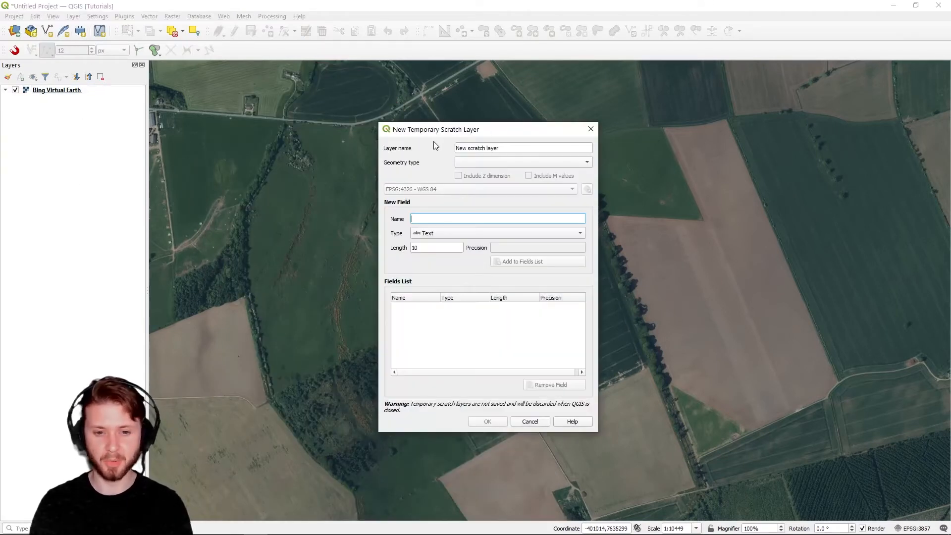
pyautogui.moveTo(501, 145); pyautogui.dragTo(424, 147)
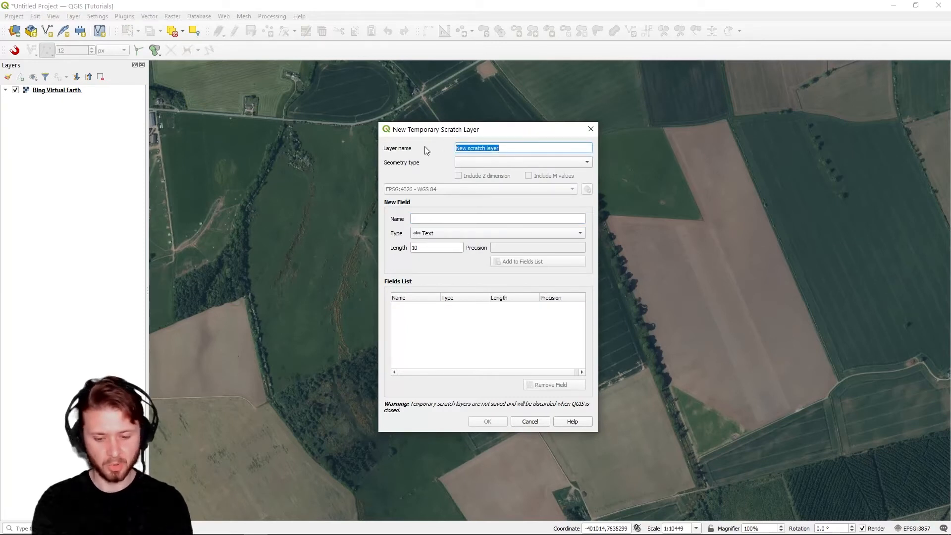
pyautogui.write('pointTemp')
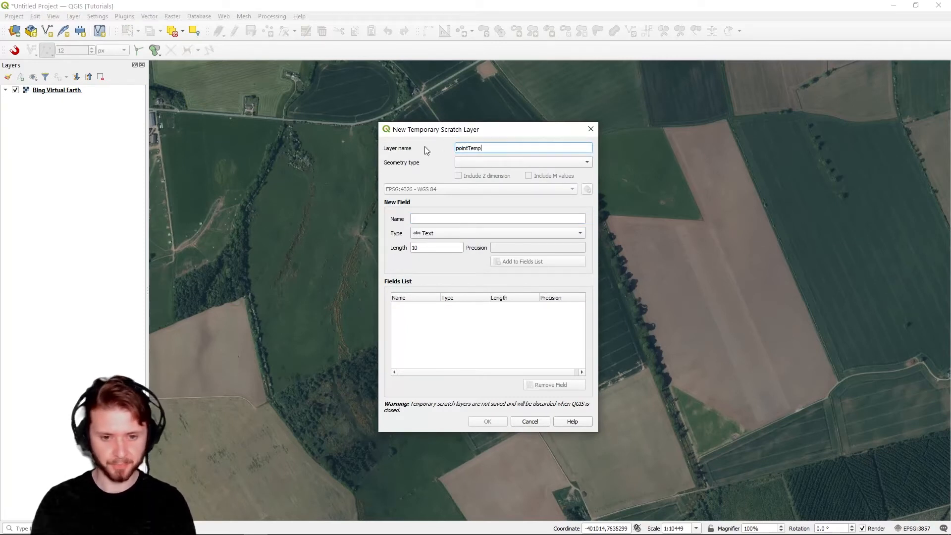
pyautogui.click(511, 165)
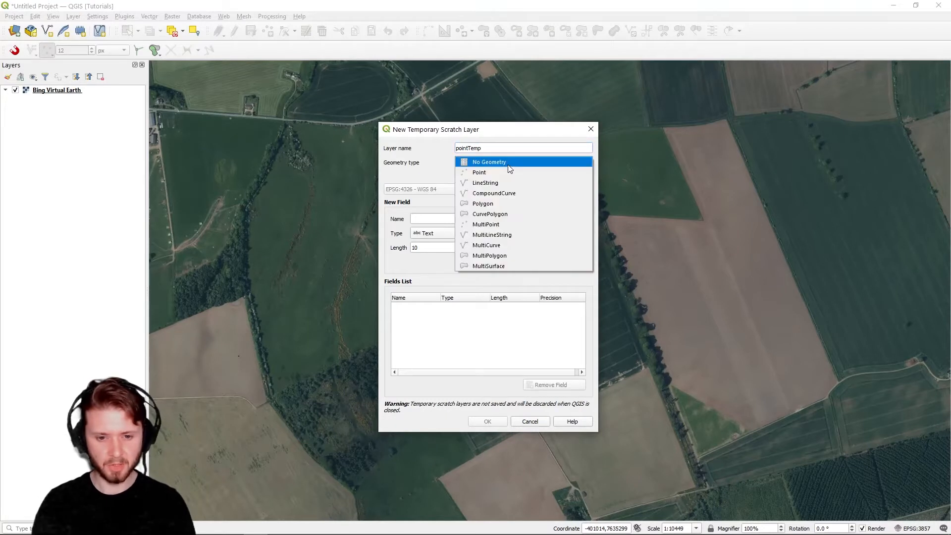
pyautogui.click(508, 171)
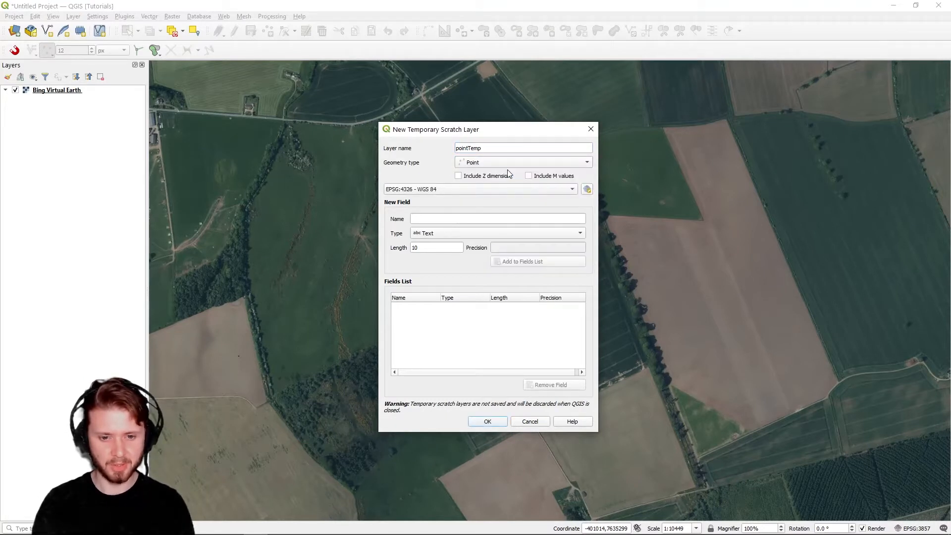
pyautogui.click(410, 189)
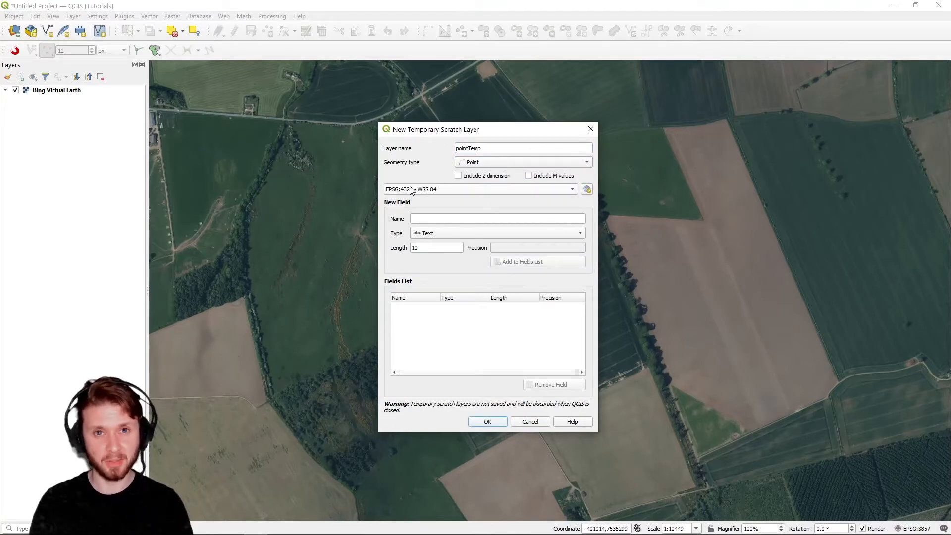
pyautogui.click(411, 190)
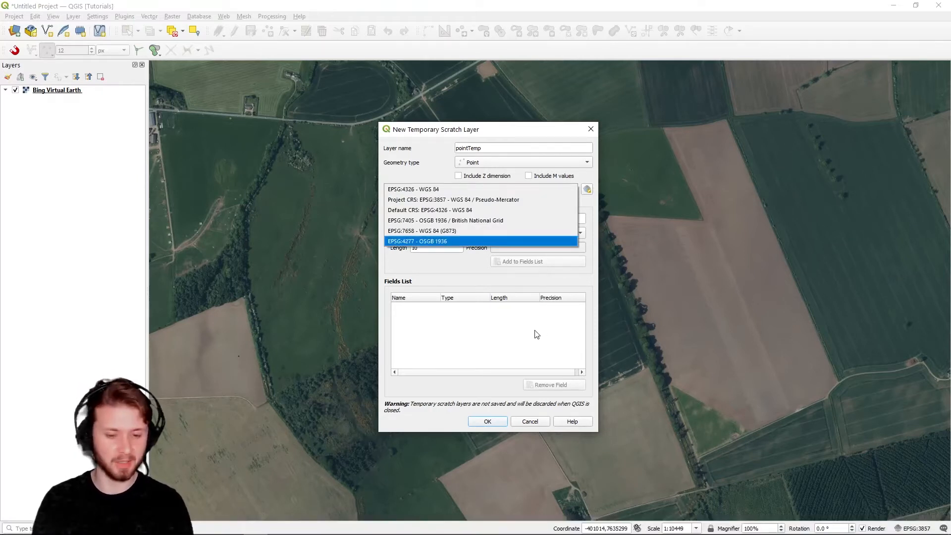
pyautogui.click(416, 189)
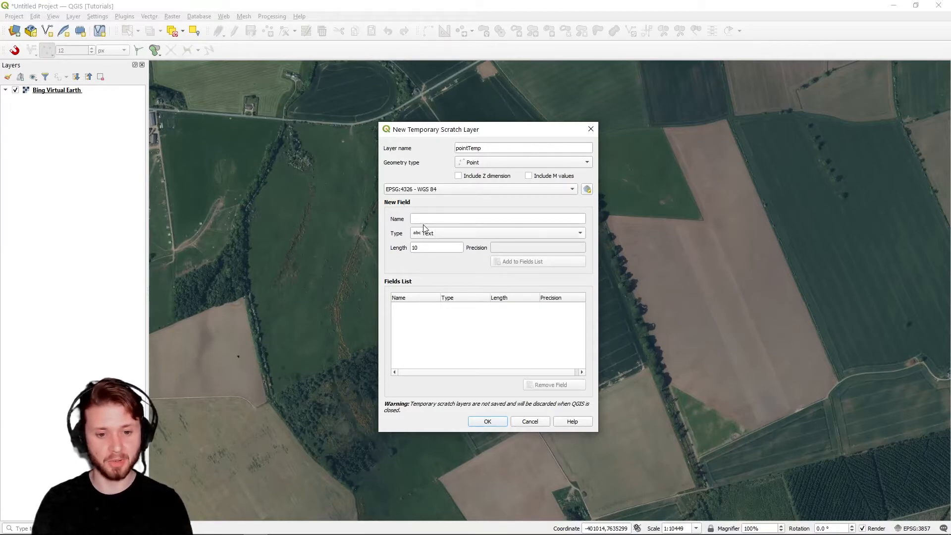
# - Add a Text field named textCol to the scratch layer's fields list
pyautogui.click(436, 214)
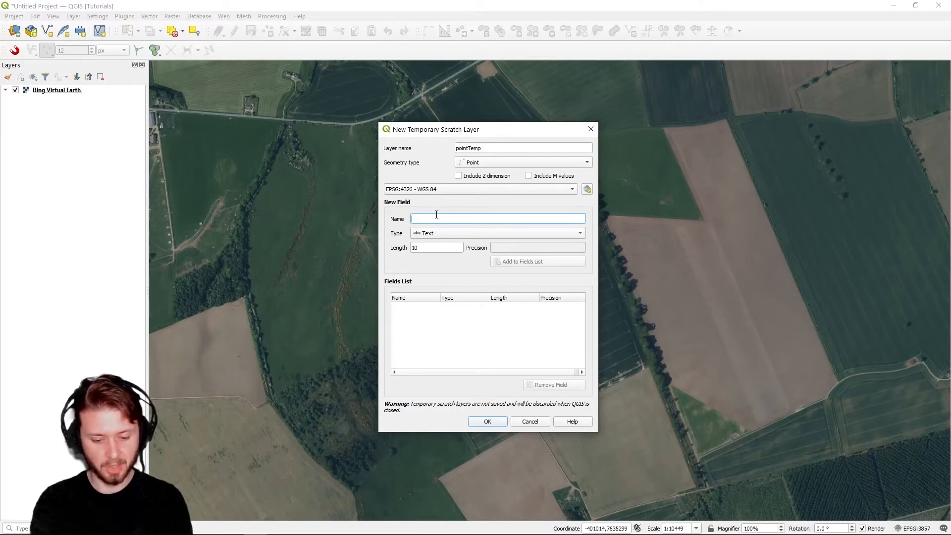
pyautogui.write('textCol')
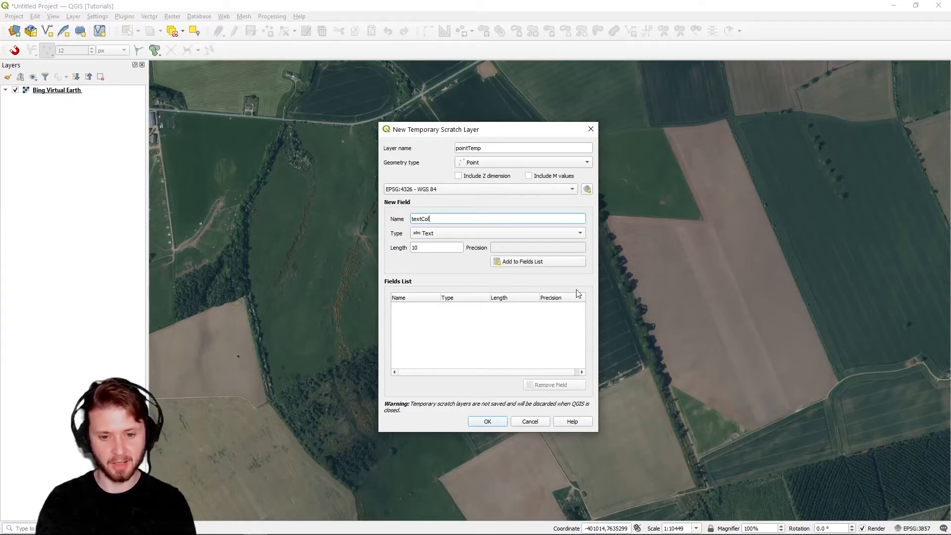
pyautogui.click(527, 264)
# - Add a Whole Number field named wholeNum to the scratch layer's fields list
pyautogui.click(473, 233)
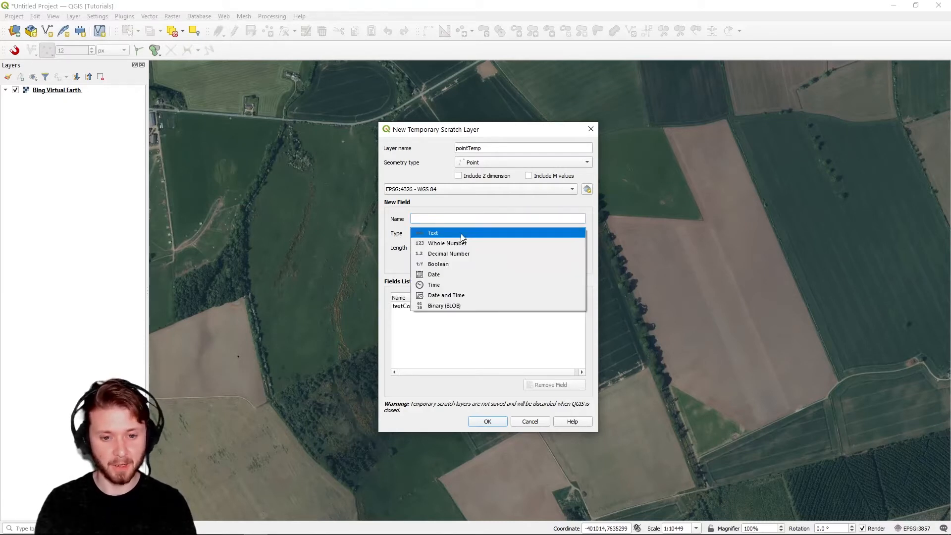
pyautogui.click(461, 245)
pyautogui.click(441, 217)
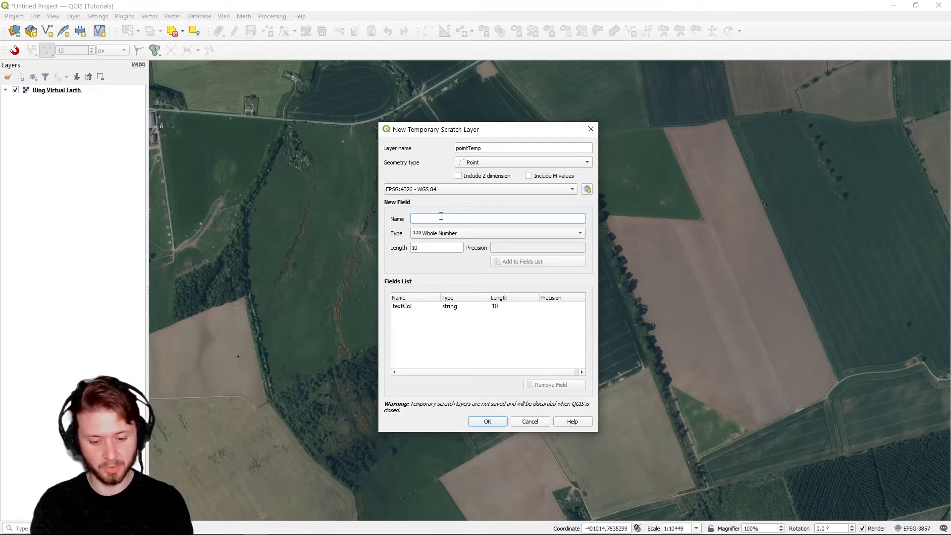
pyautogui.write('wholeNum')
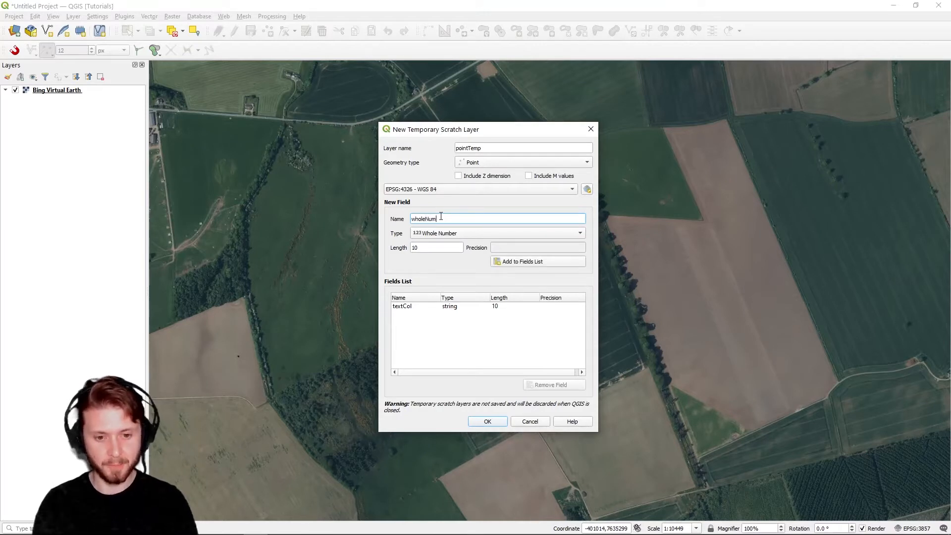
pyautogui.click(527, 265)
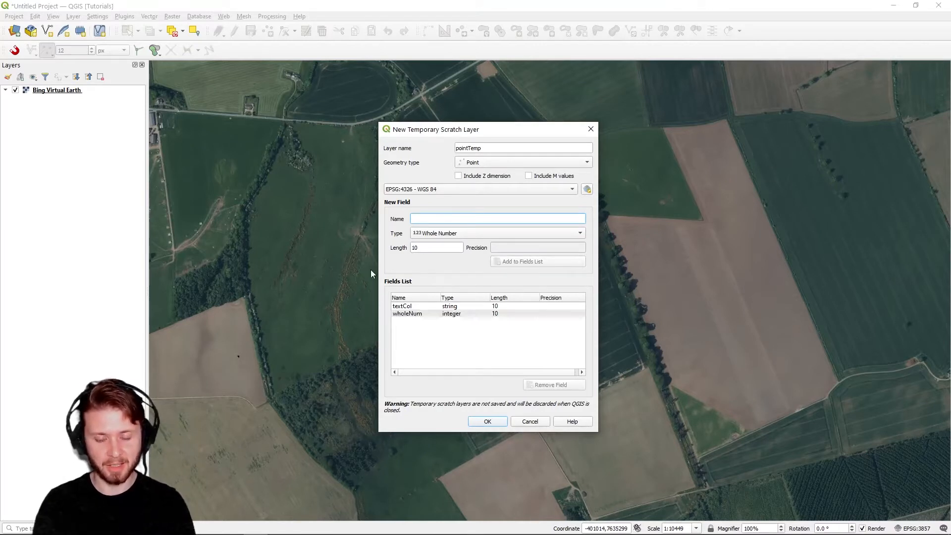
# - Add a Boolean field named boolCol to the fields list and create the pointTemp scratch layer
pyautogui.click(428, 232)
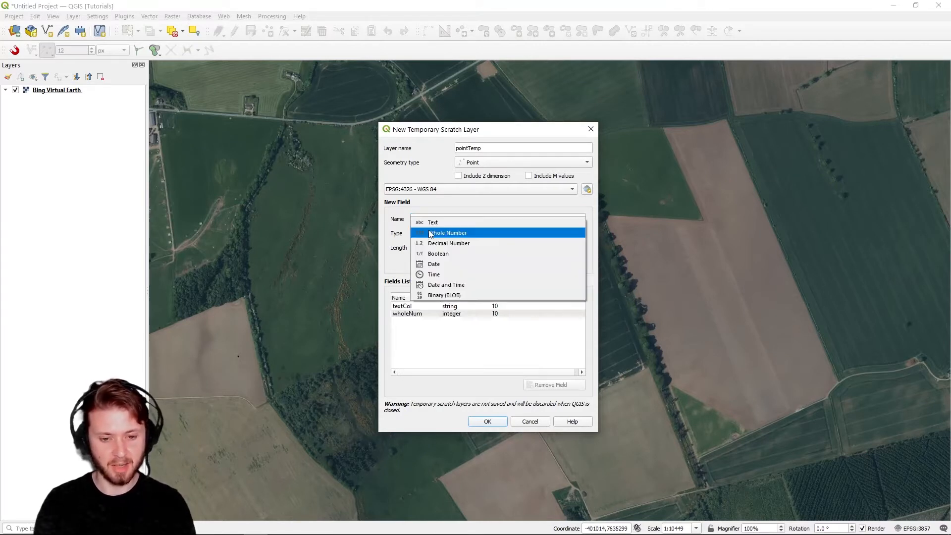
pyautogui.click(487, 252)
pyautogui.click(466, 217)
pyautogui.write('boolCol')
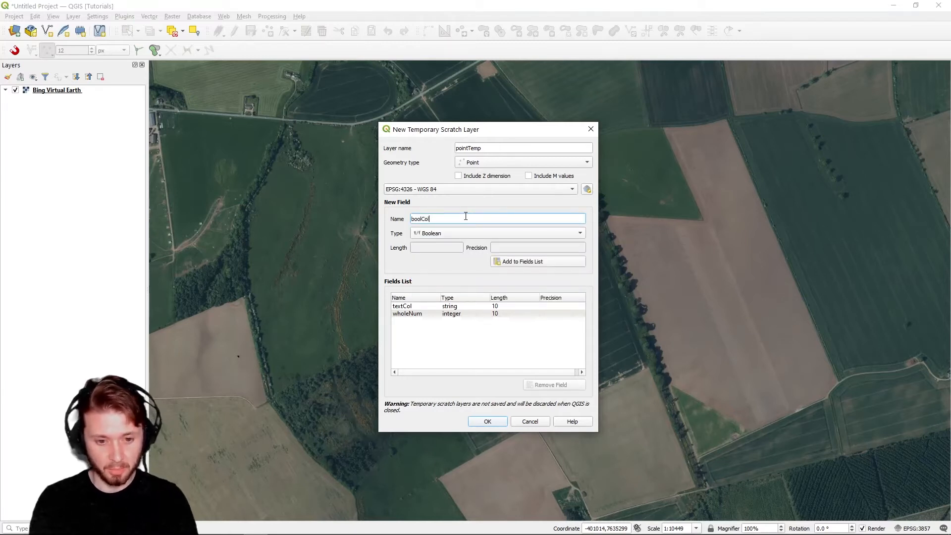
pyautogui.click(499, 261)
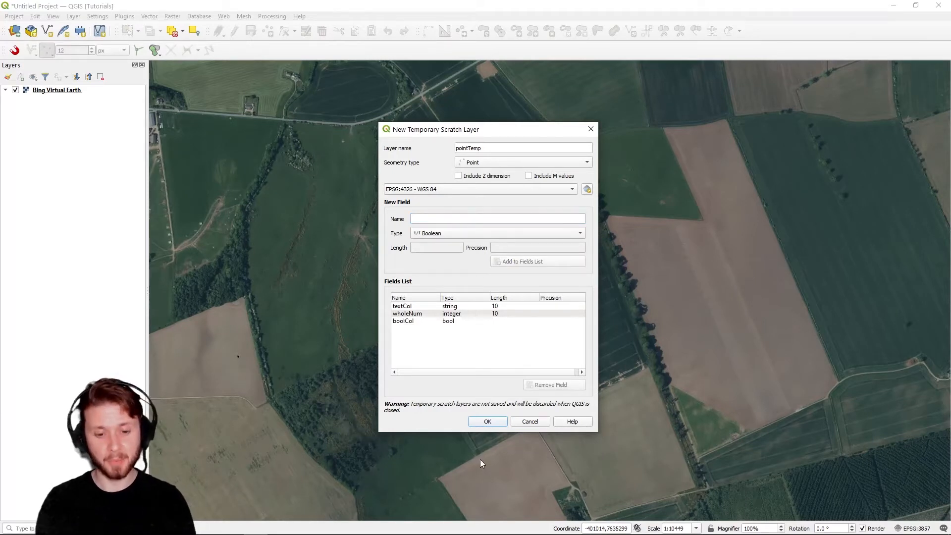
pyautogui.click(488, 421)
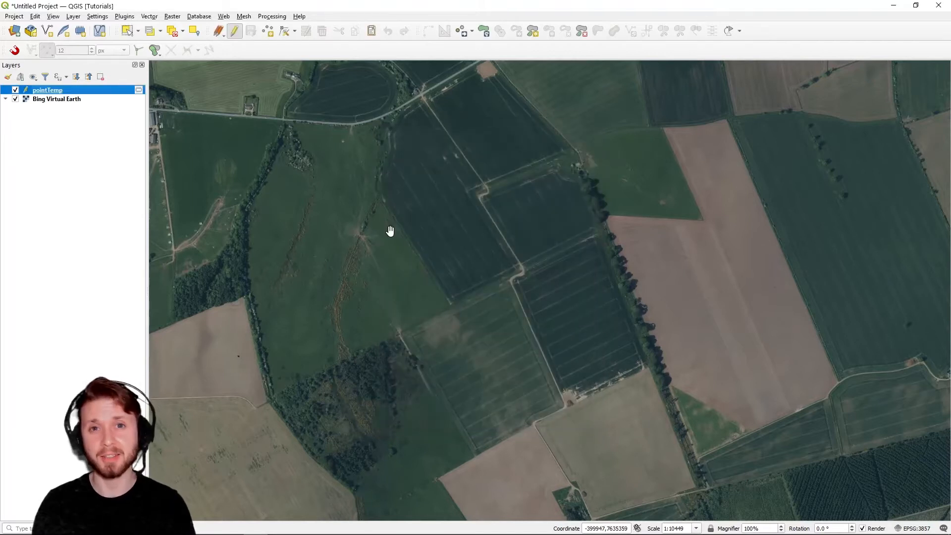
# - Place a point feature on a tree in the row between the fields and enlarge its attribute form to show all three fields
pyautogui.click(267, 30)
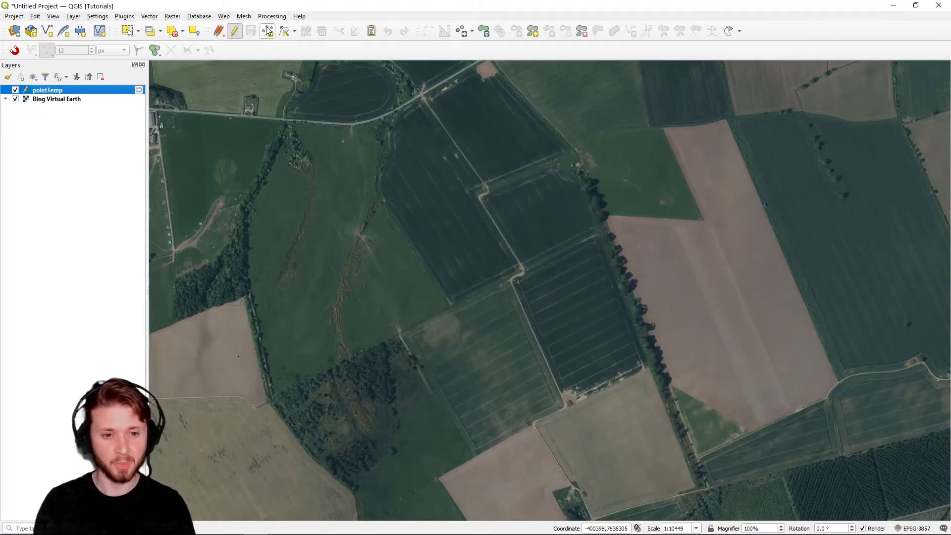
pyautogui.scroll(-1, 508, 236)
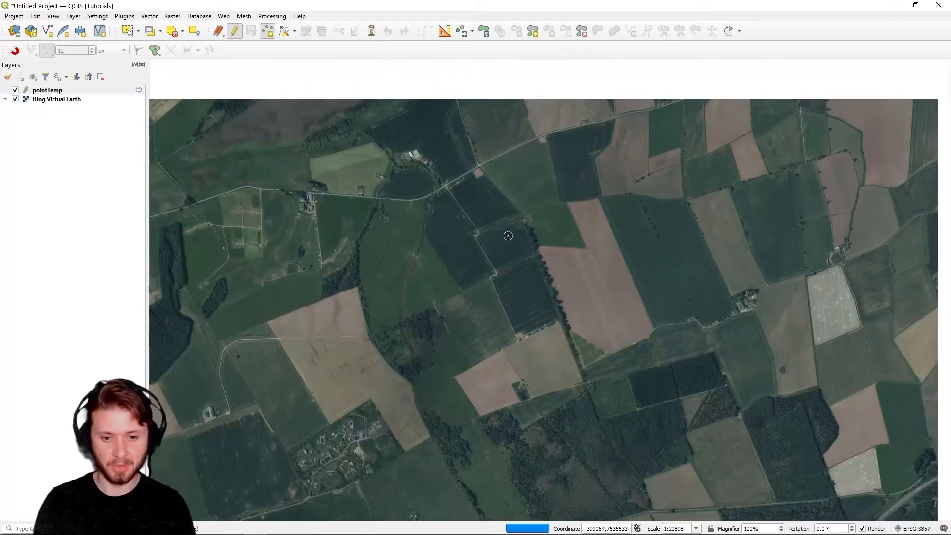
pyautogui.scroll(1, 508, 236)
pyautogui.scroll(1, 431, 191)
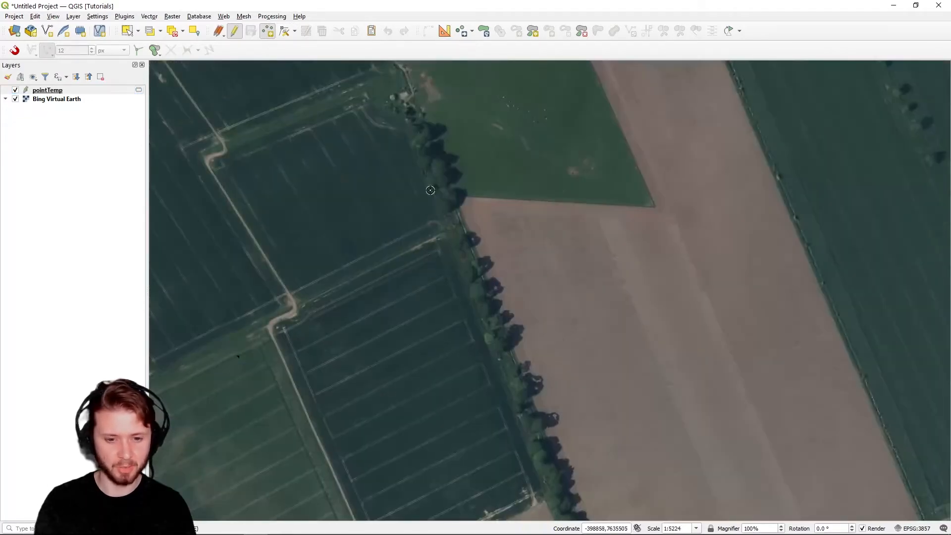
pyautogui.scroll(1, 430, 191)
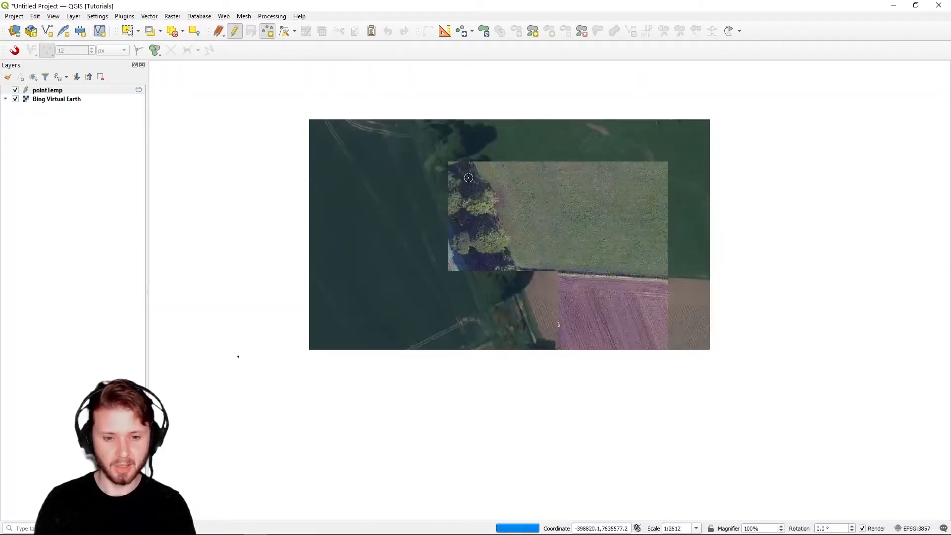
pyautogui.click(460, 202)
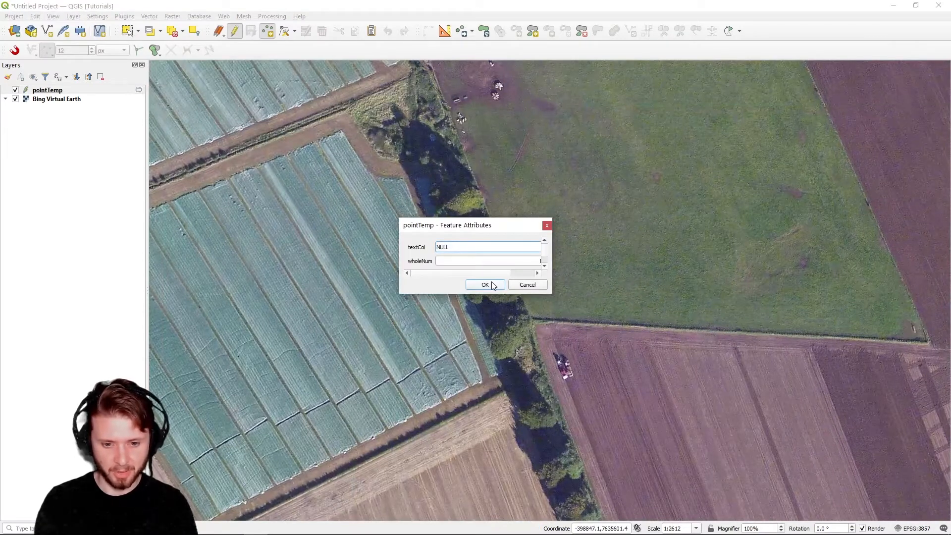
pyautogui.click(547, 226)
pyautogui.click(460, 204)
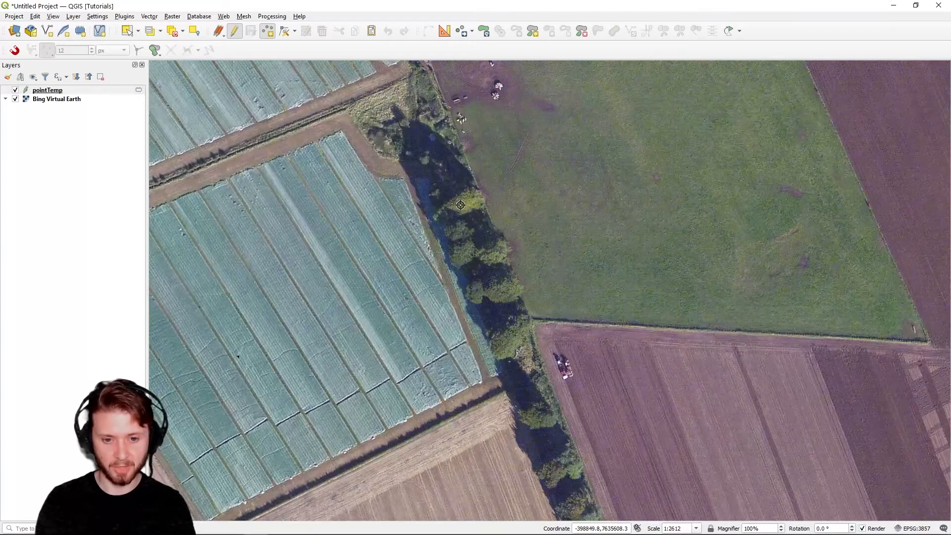
pyautogui.moveTo(470, 232); pyautogui.dragTo(470, 134)
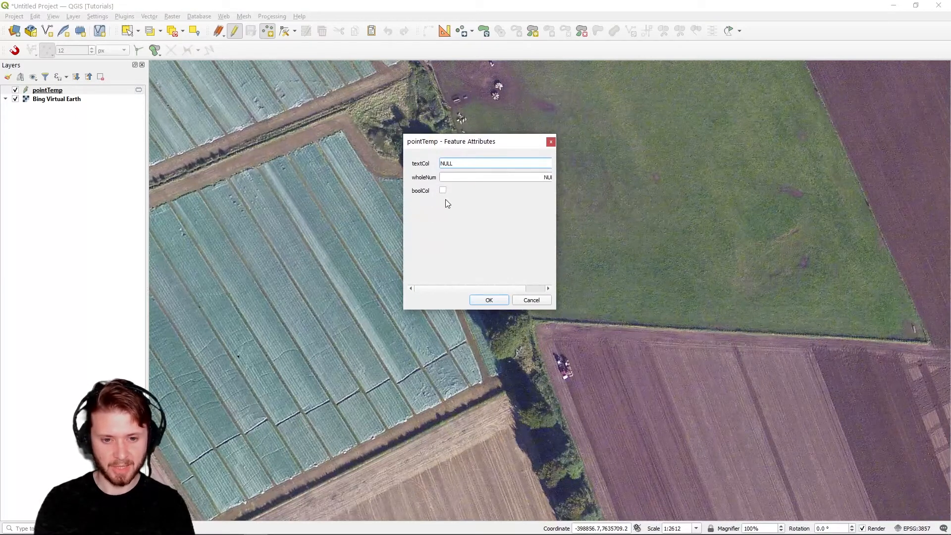
pyautogui.moveTo(547, 312); pyautogui.dragTo(547, 367)
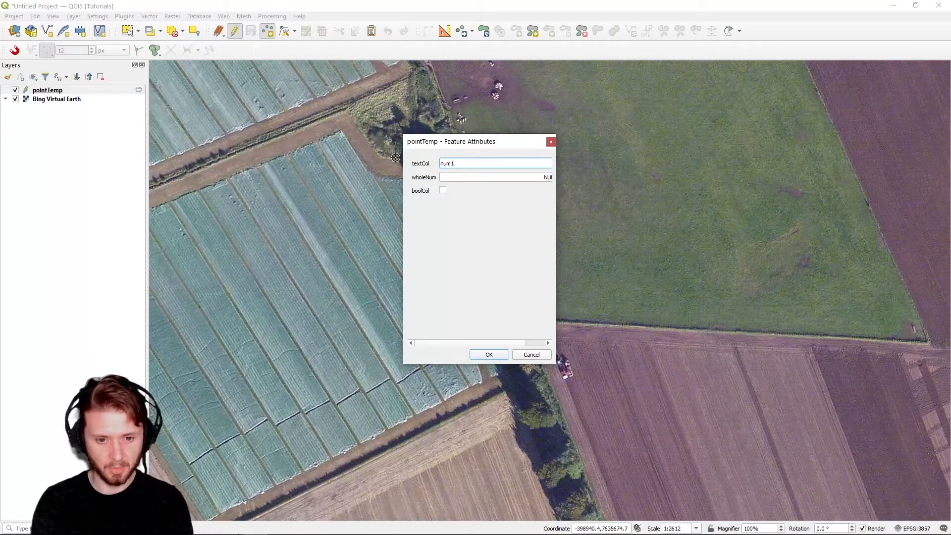
# - Save the first point with textCol num1, wholeNum 1 and boolCol set to true
pyautogui.click(471, 177)
pyautogui.write('1')
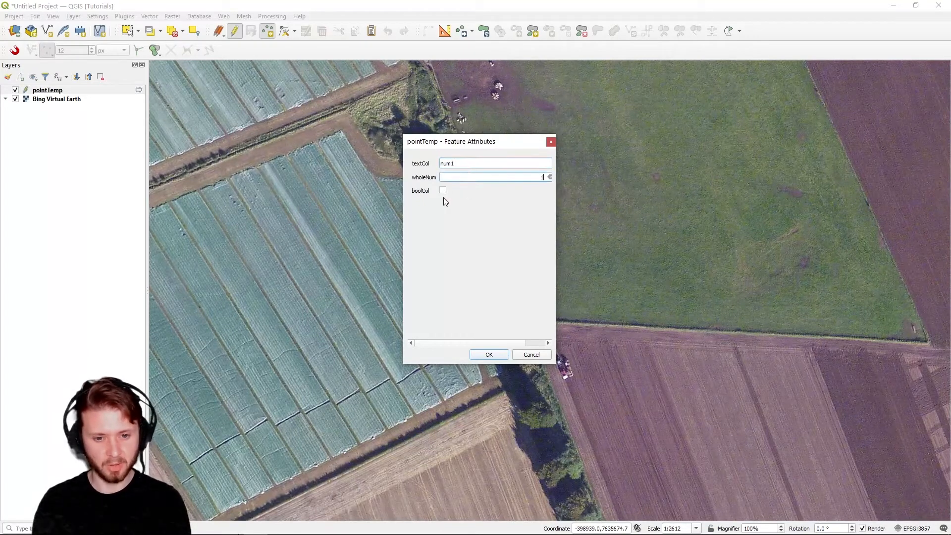
pyautogui.click(489, 354)
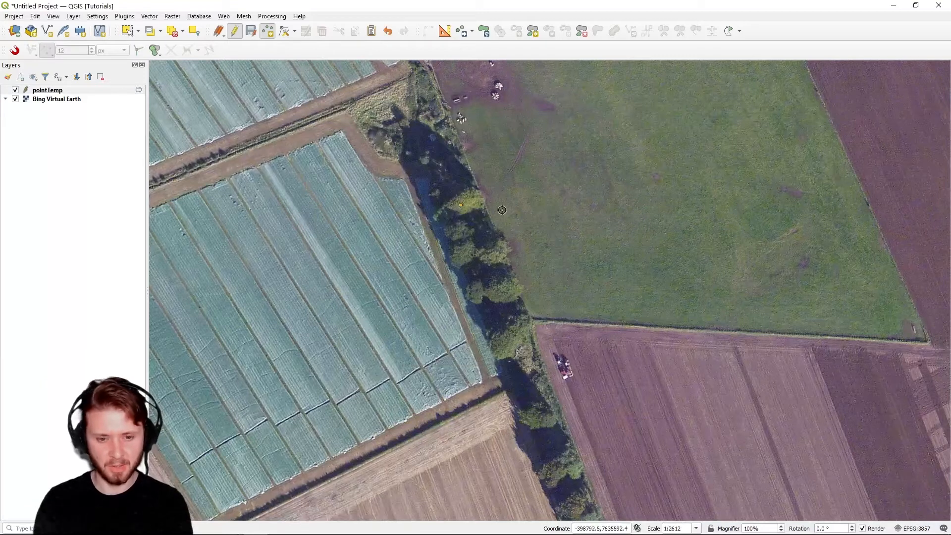
# - Add a second point on the tree just below the first, with textCol num2, wholeNum 2 and boolCol left unticked
pyautogui.click(462, 230)
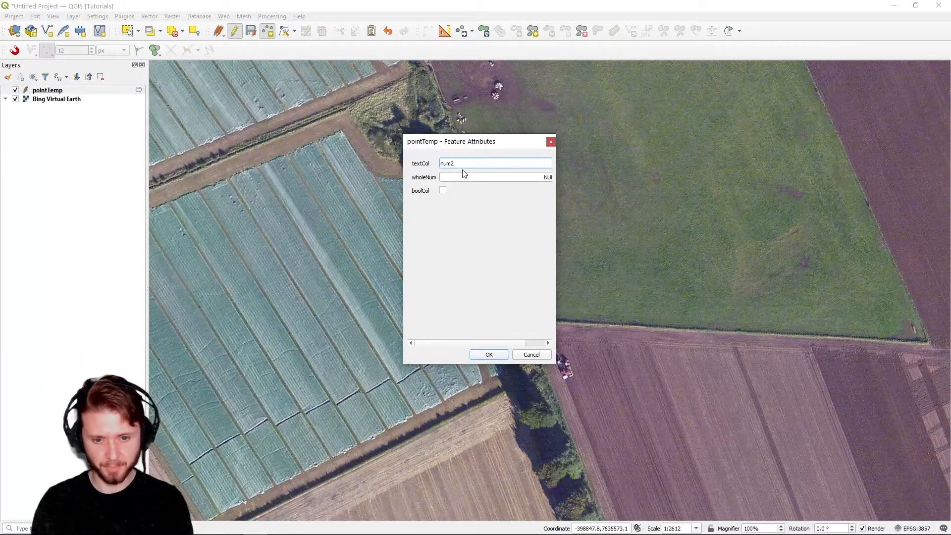
pyautogui.click(465, 176)
pyautogui.write('2')
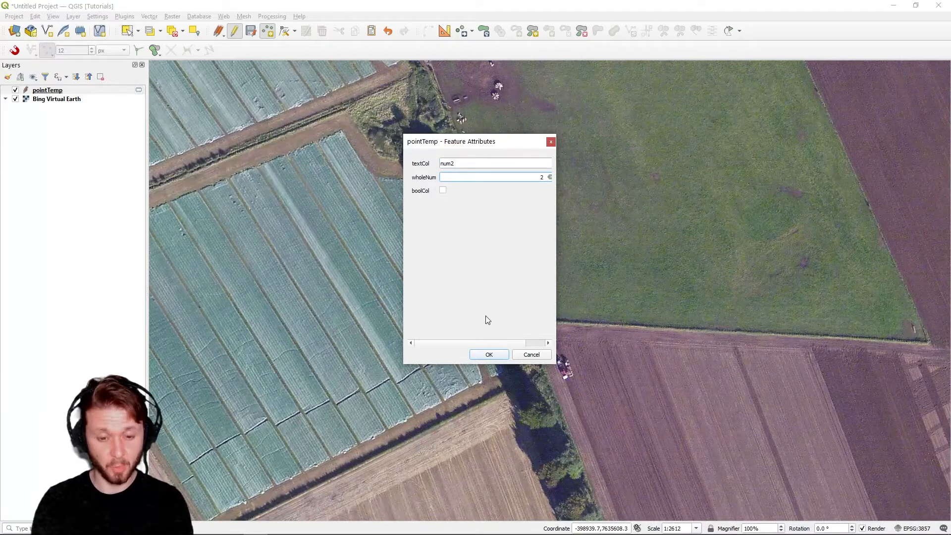
pyautogui.click(489, 355)
# - Add a third point on a tree farther down the row, with textCol num3, wholeNum 6 and boolCol set to true
pyautogui.moveTo(529, 337); pyautogui.dragTo(523, 275)
pyautogui.click(504, 274)
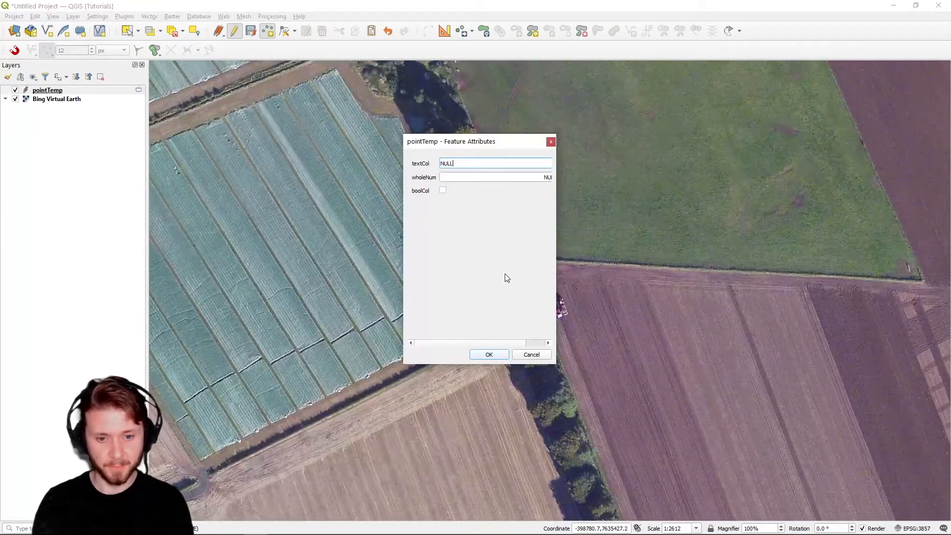
pyautogui.hotkey('ctrl', 'a')
pyautogui.write('n')
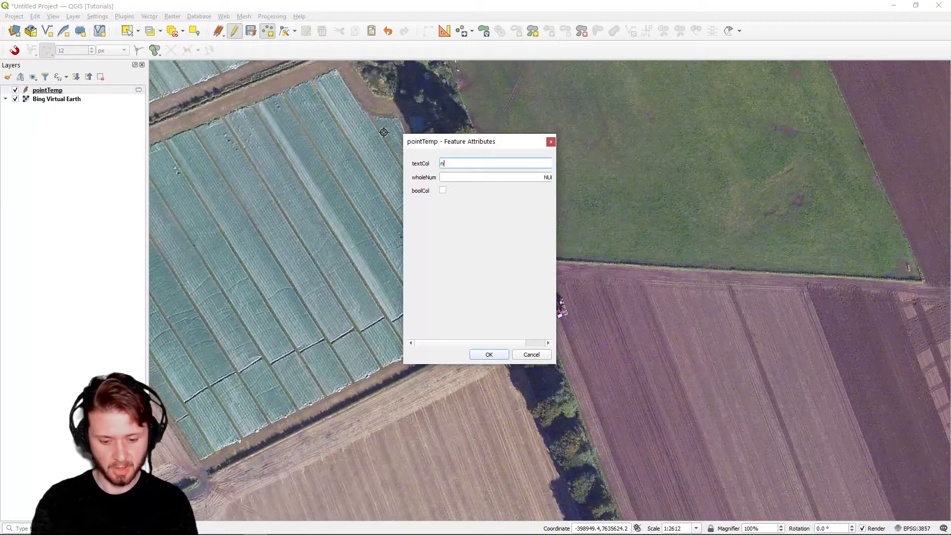
pyautogui.click(536, 178)
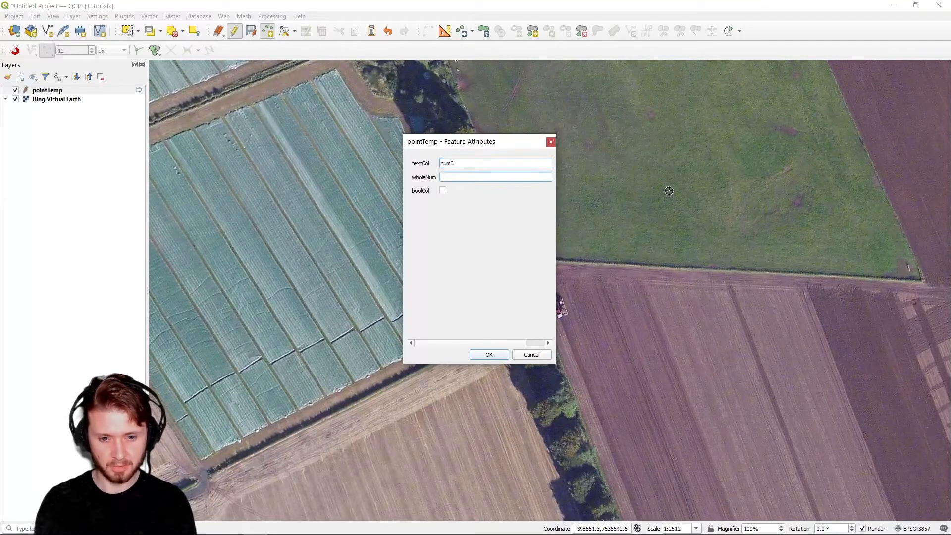
pyautogui.write('6')
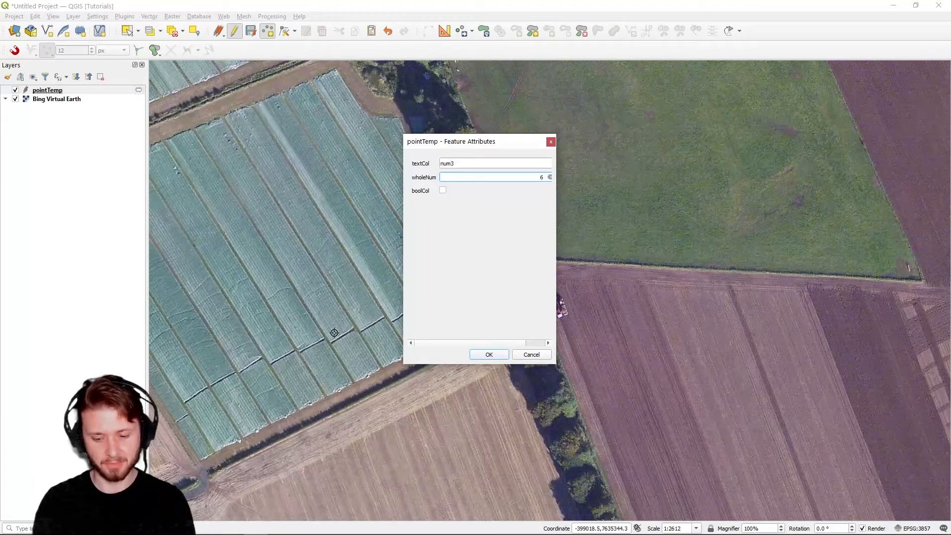
pyautogui.write('6')
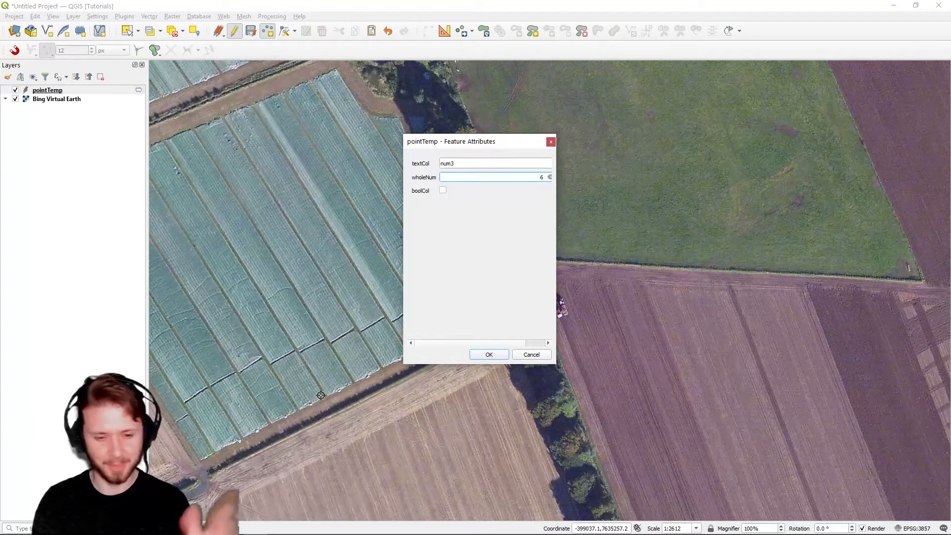
pyautogui.click(489, 355)
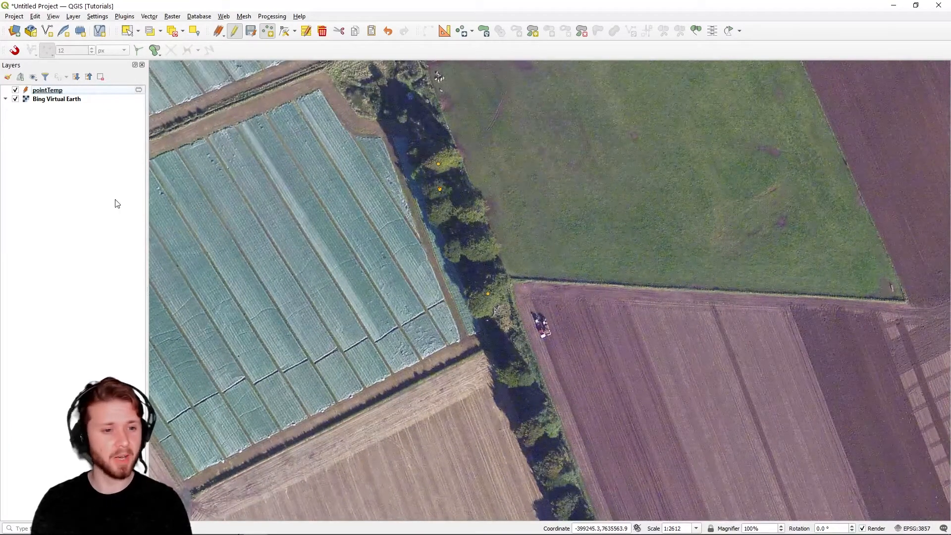
# - Review the new points' values in the pointTemp attribute table
pyautogui.press('ctrl')
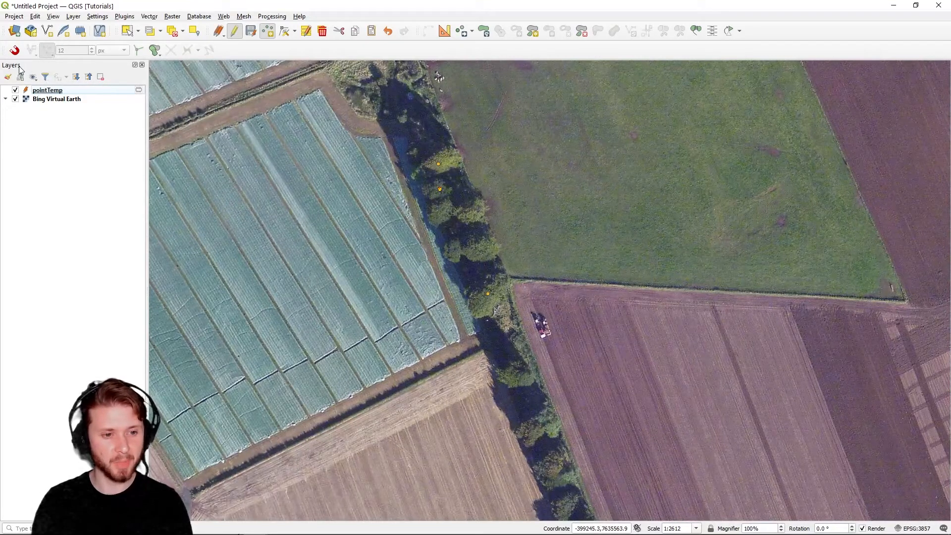
pyautogui.rightClick(43, 93)
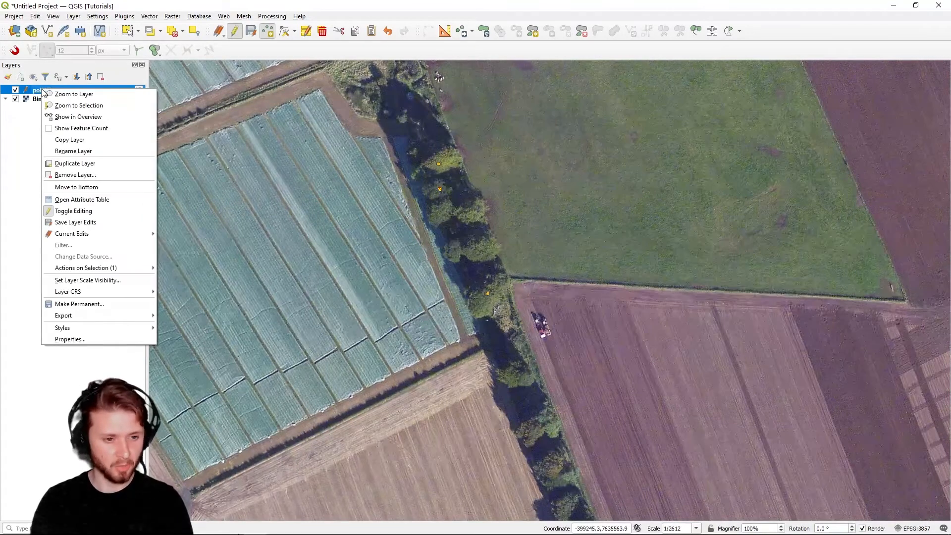
pyautogui.press('ctrl')
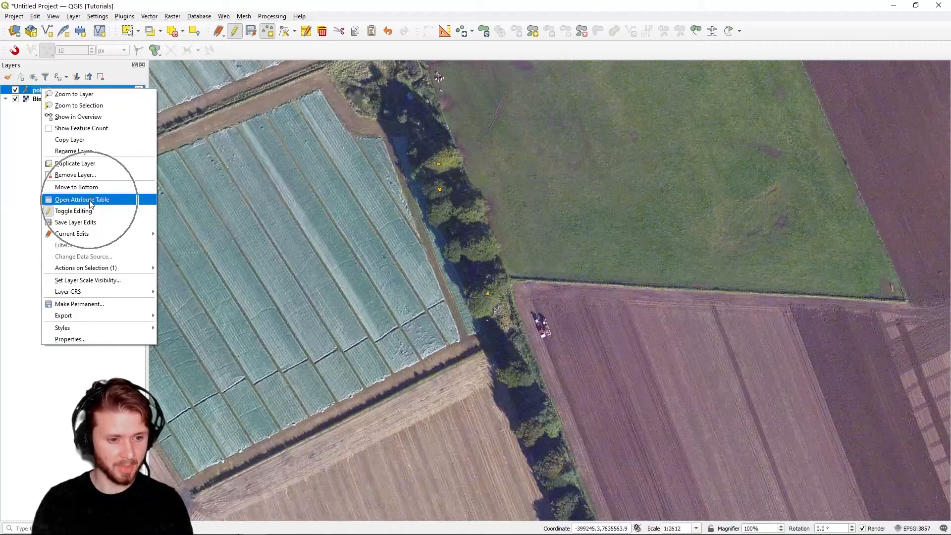
pyautogui.click(90, 201)
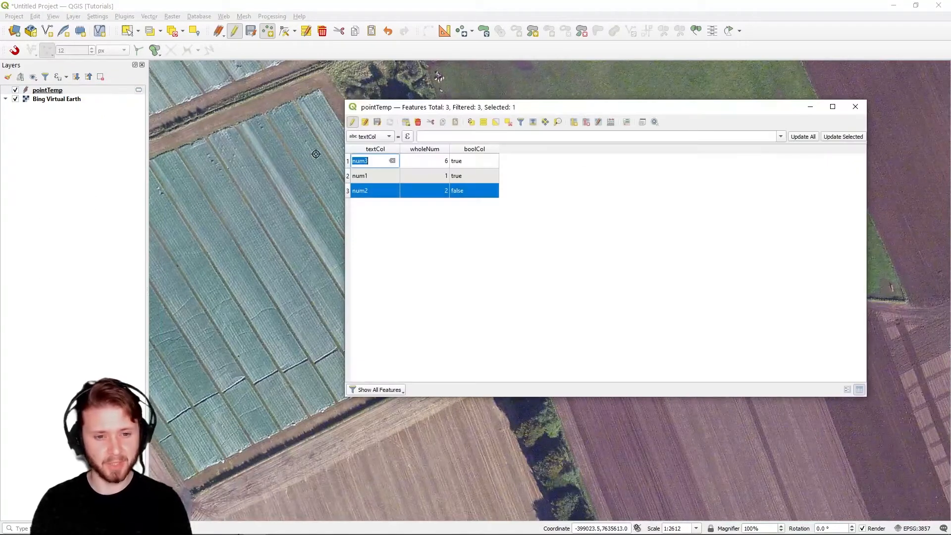
pyautogui.click(439, 211)
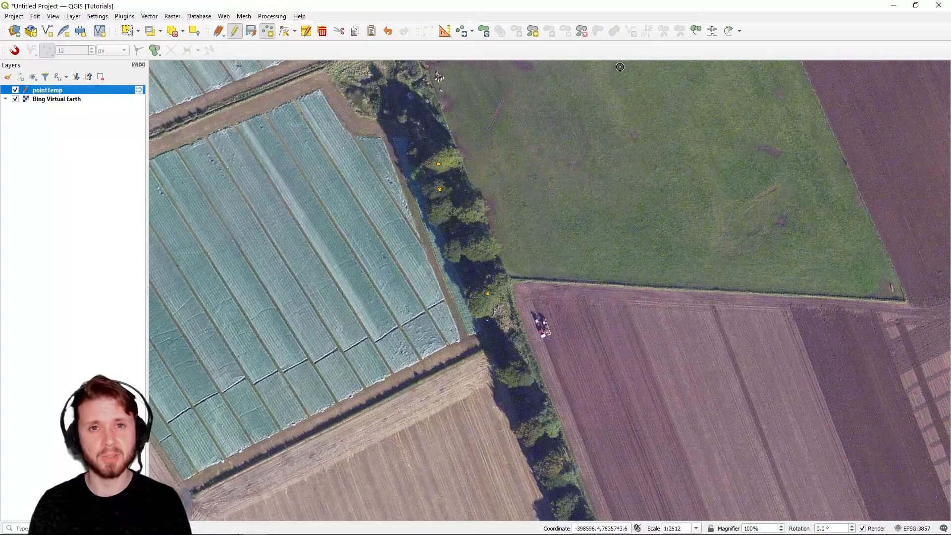
# - Create a temporary scratch layer named polytemp with Polygon geometry in EPSG:4326 - WGS 84 and no extra fields
pyautogui.moveTo(236, 149); pyautogui.dragTo(315, 278)
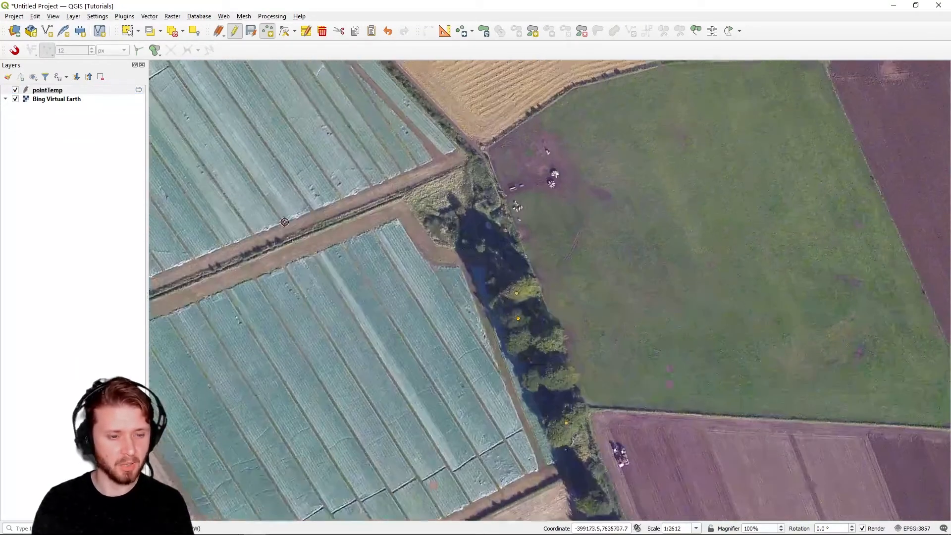
pyautogui.scroll(-1, 284, 222)
pyautogui.click(81, 32)
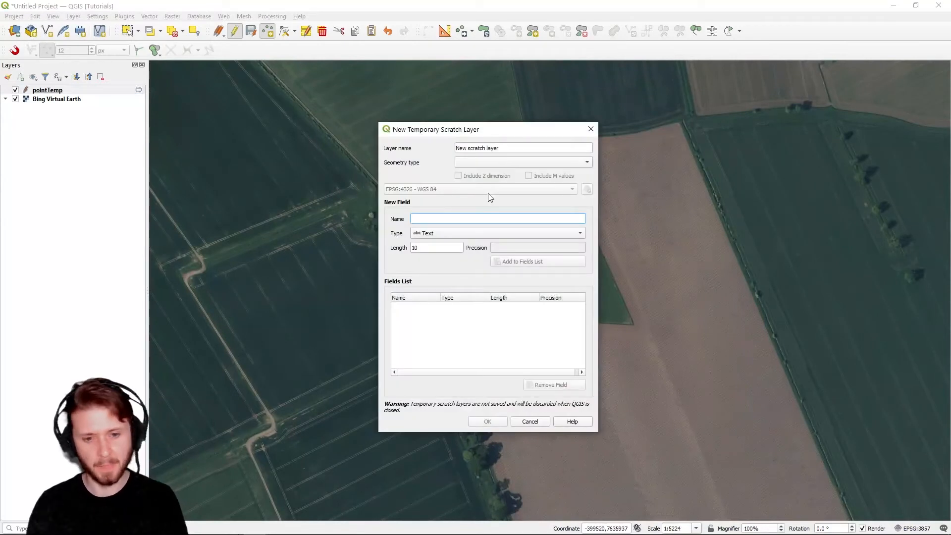
pyautogui.click(510, 147)
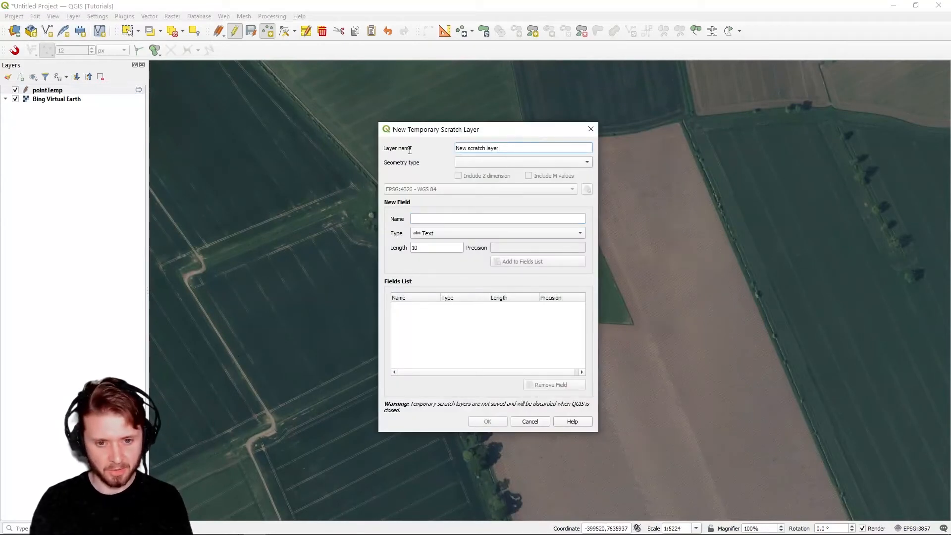
pyautogui.tripleClick(465, 149)
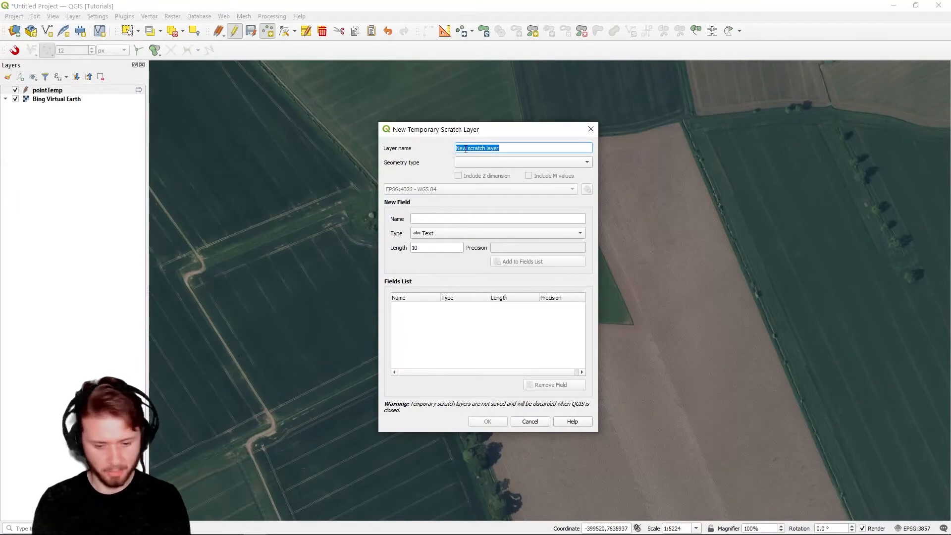
pyautogui.write('polyTemp')
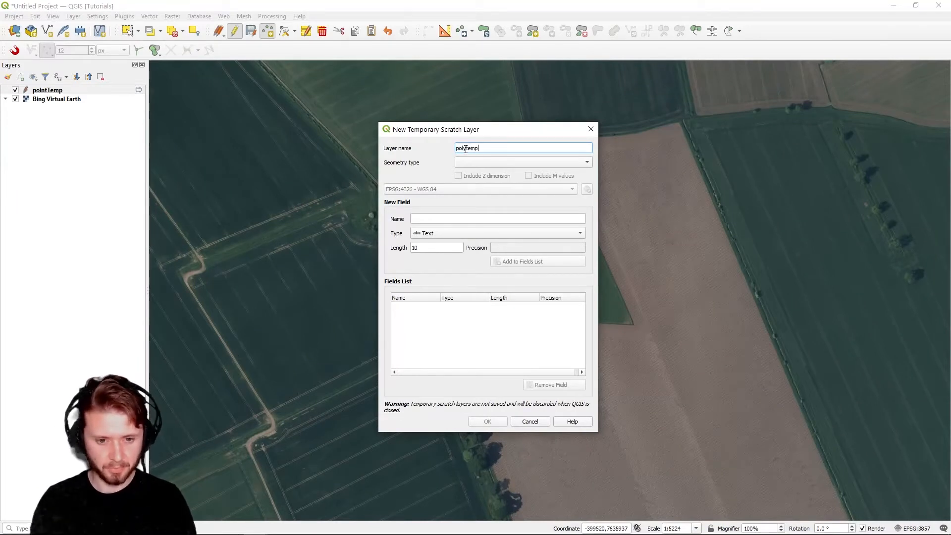
pyautogui.click(520, 162)
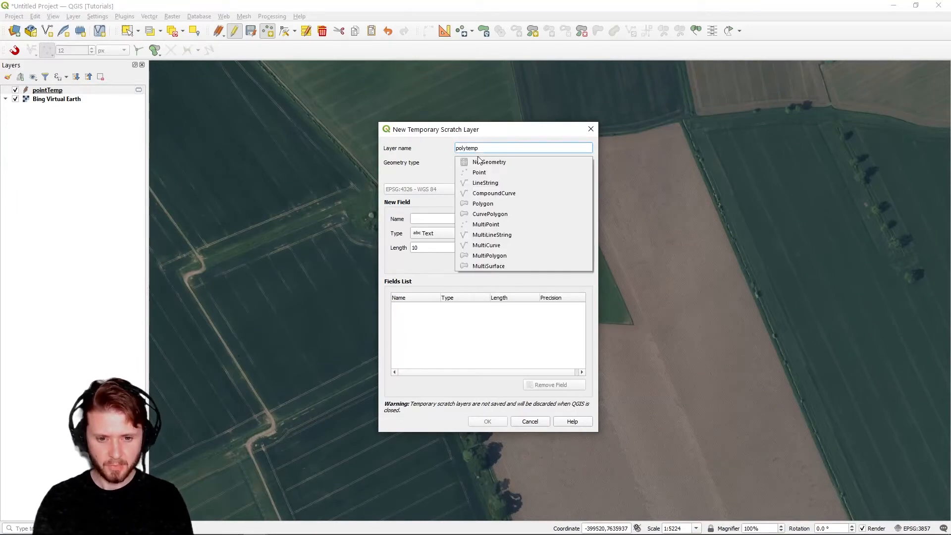
pyautogui.click(506, 205)
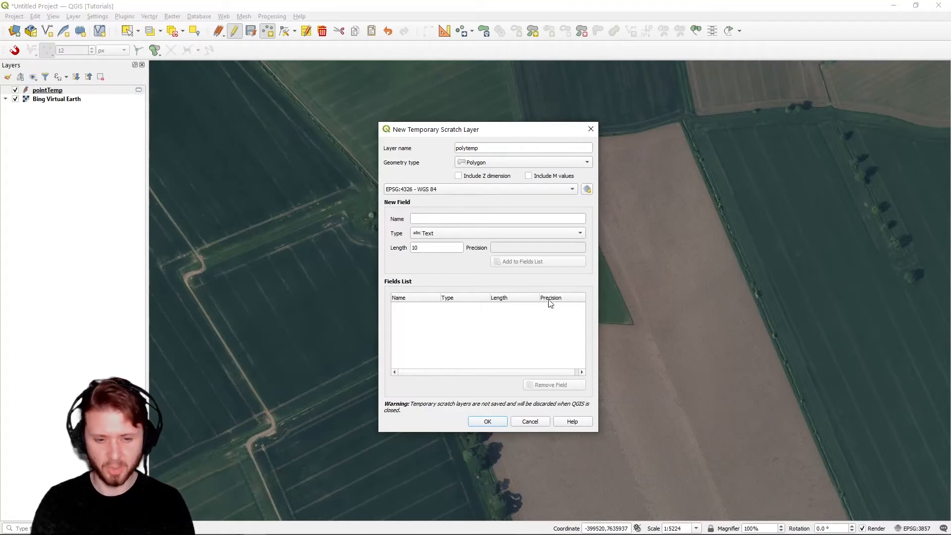
pyautogui.click(487, 421)
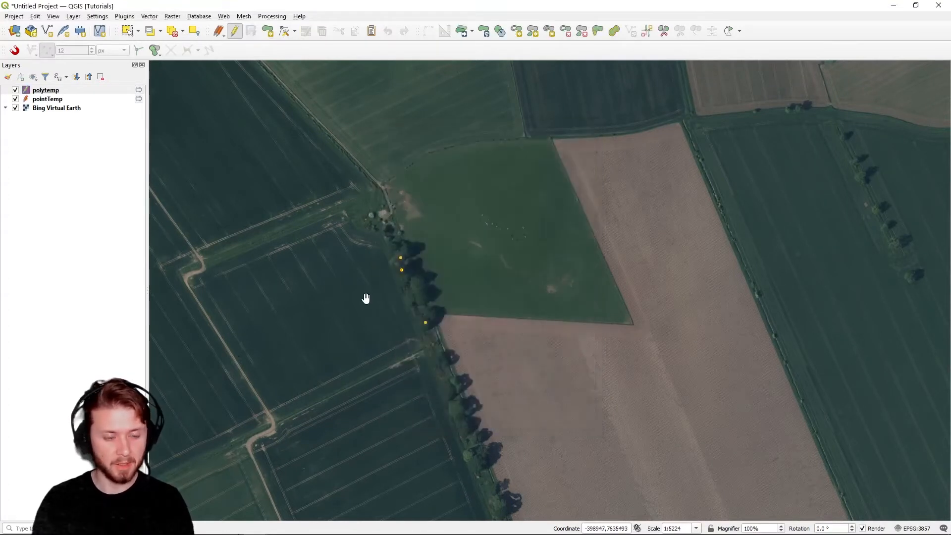
# - Digitize a four-corner polygon in polytemp around the dark field directly south of the road, between the track and the hedge, and save the layer edits
pyautogui.moveTo(368, 288); pyautogui.dragTo(582, 251)
pyautogui.moveTo(549, 299); pyautogui.dragTo(558, 450)
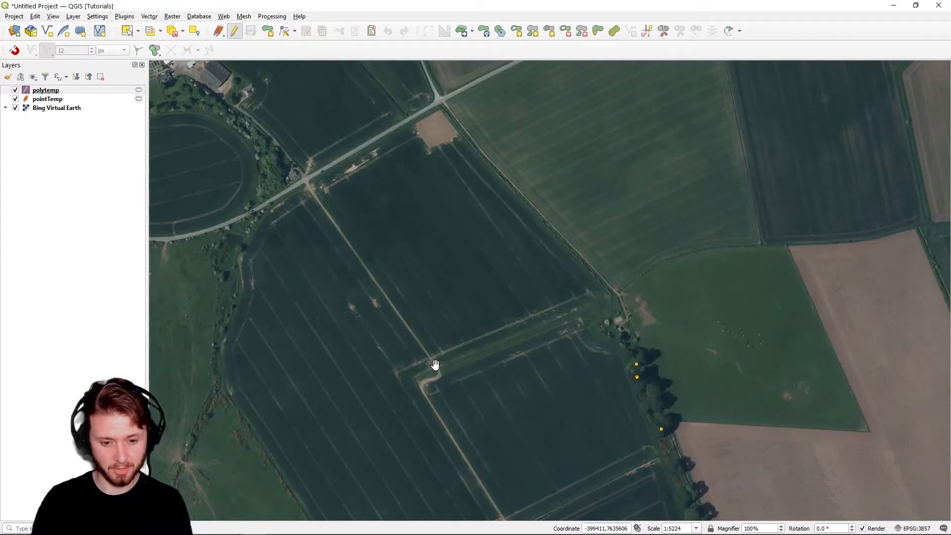
pyautogui.click(269, 32)
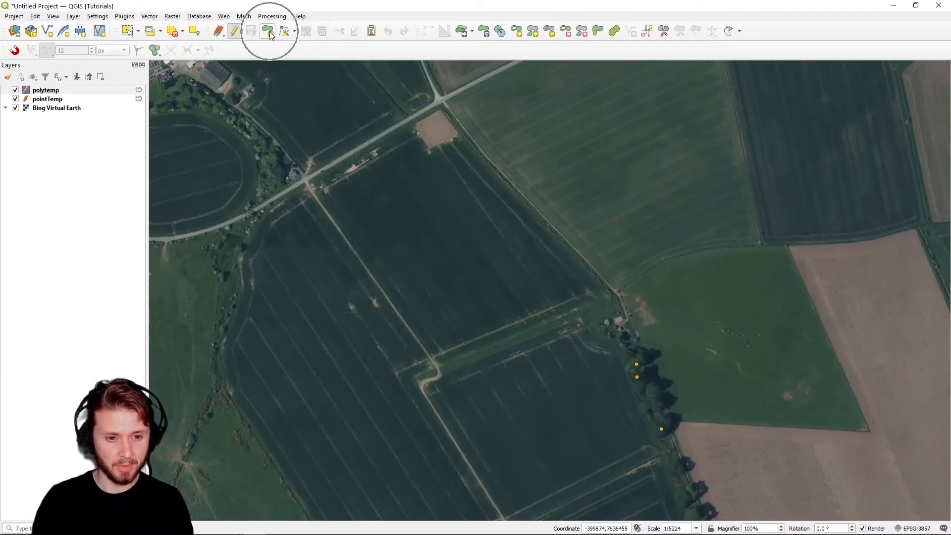
pyautogui.click(58, 101)
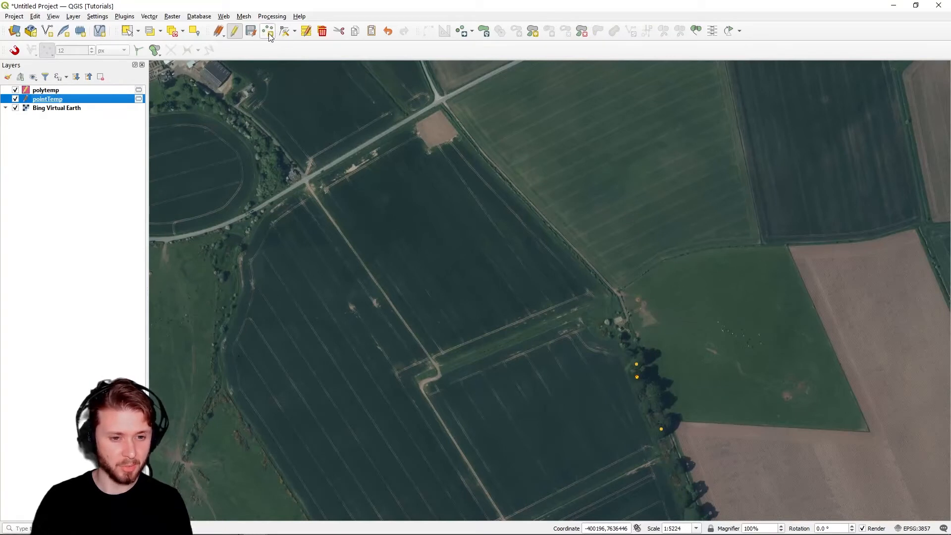
pyautogui.click(58, 92)
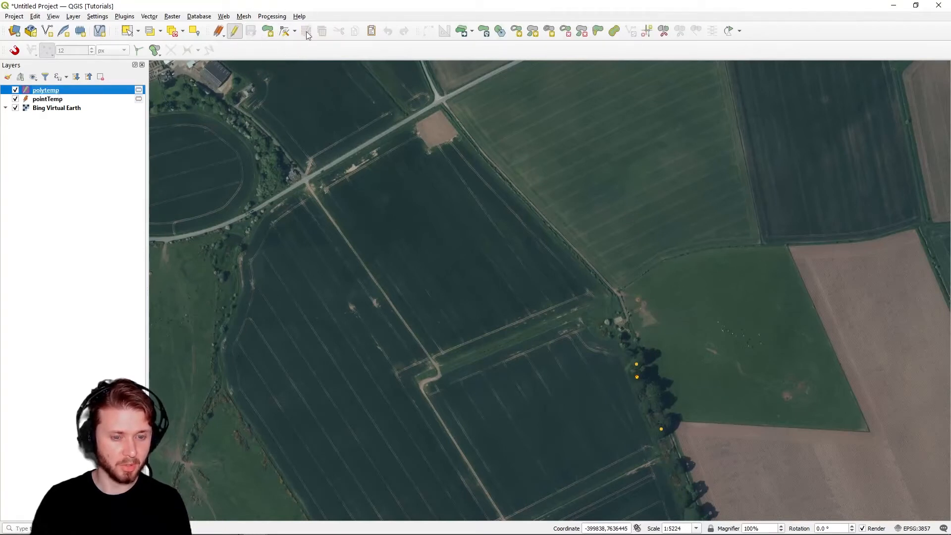
pyautogui.click(267, 32)
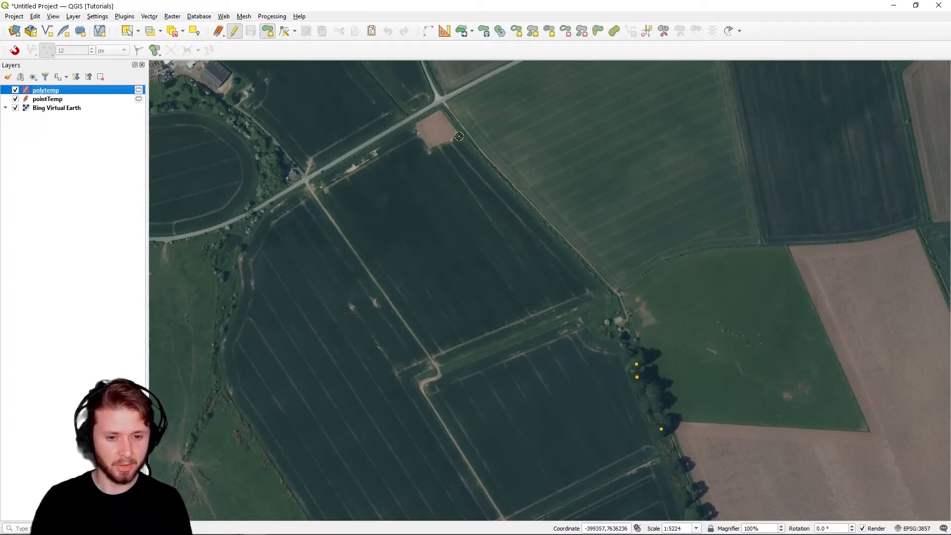
pyautogui.click(441, 103)
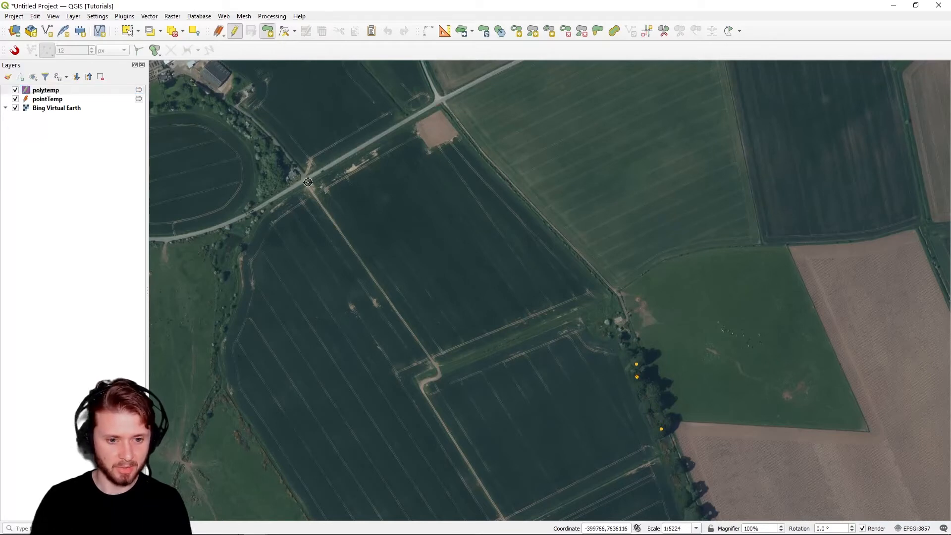
pyautogui.click(309, 181)
pyautogui.click(439, 365)
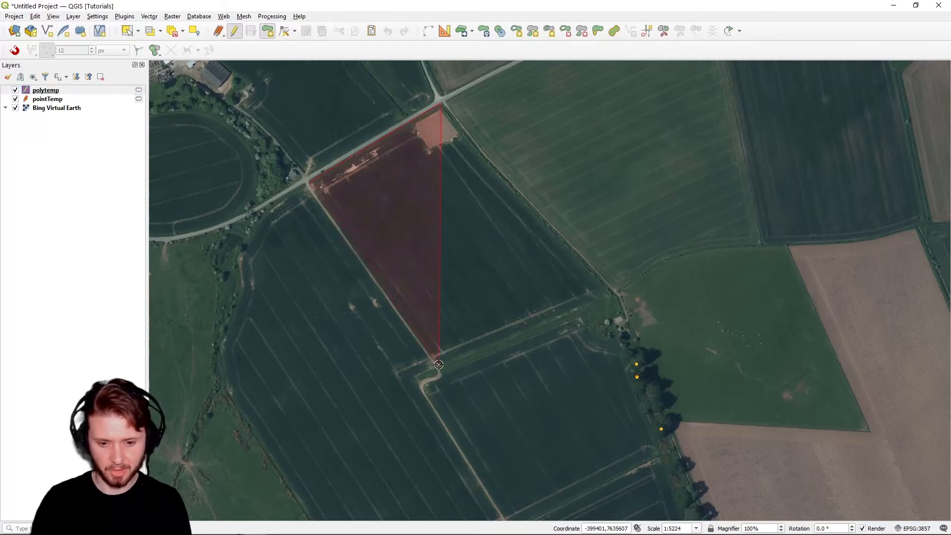
pyautogui.click(611, 295)
pyautogui.rightClick(449, 245)
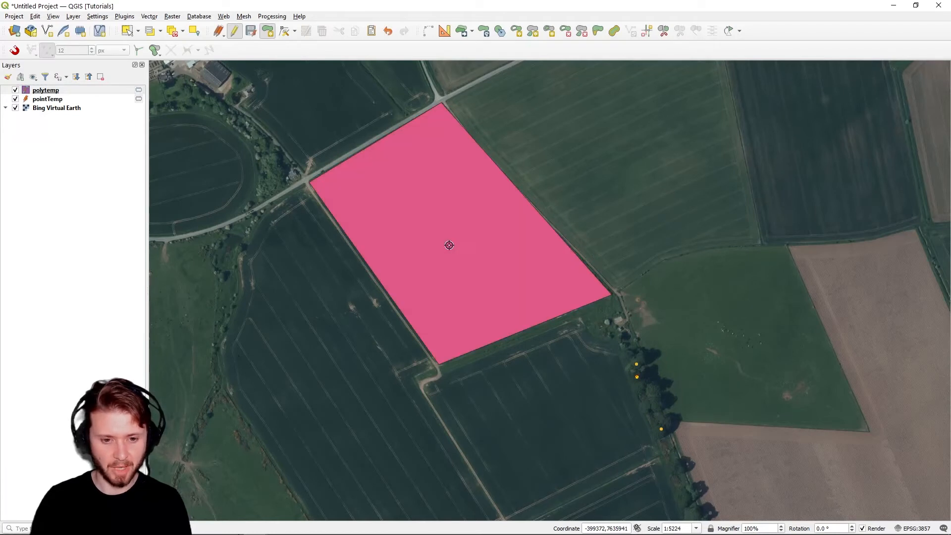
pyautogui.click(46, 91)
pyautogui.click(250, 31)
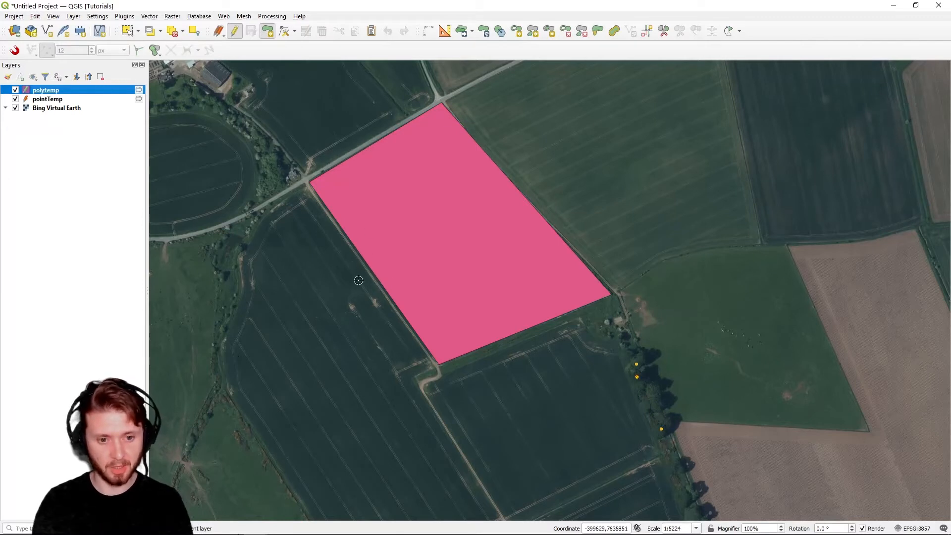
# - Create a temporary scratch layer named lineTemp with LineString geometry in EPSG:4326 - WGS 84 and no extra fields
pyautogui.click(82, 32)
pyautogui.click(535, 167)
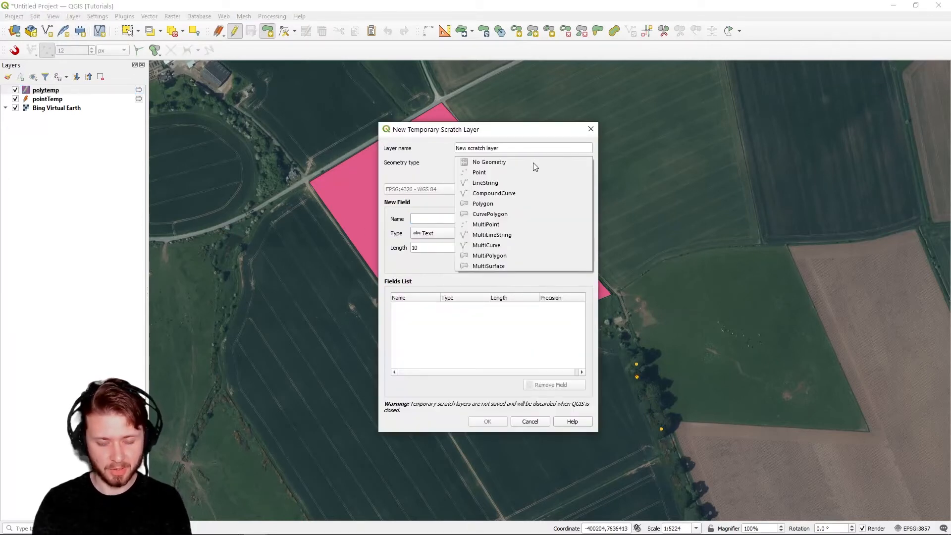
pyautogui.click(523, 180)
pyautogui.moveTo(507, 146); pyautogui.dragTo(409, 142)
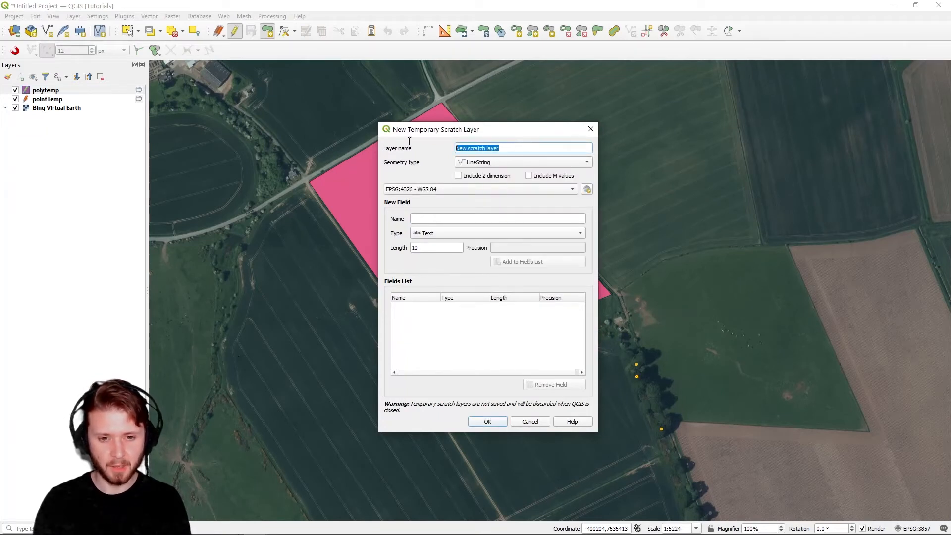
pyautogui.press('BackSpace')
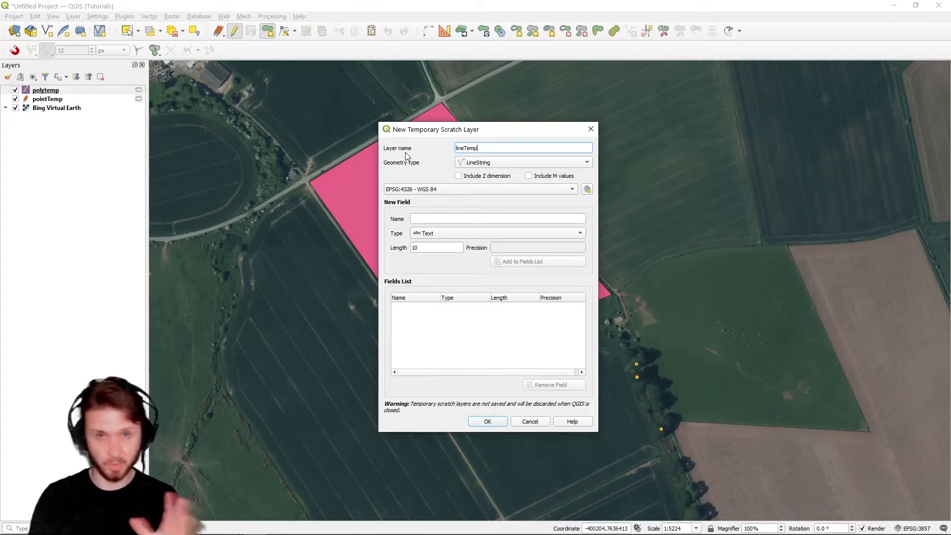
pyautogui.click(488, 421)
# - Compare the add-feature tool offered for the lineTemp, pointTemp and polytemp layers
pyautogui.press('ctrl')
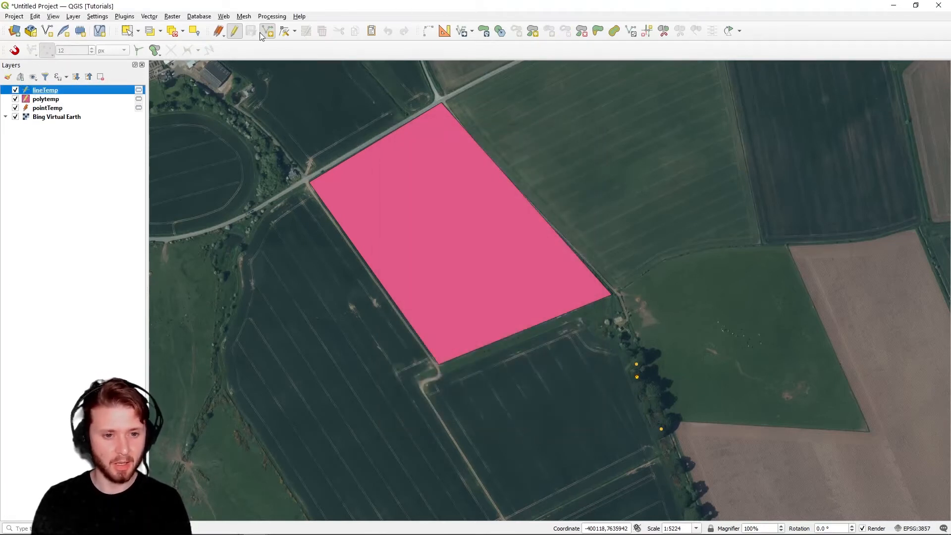
pyautogui.press('ctrl')
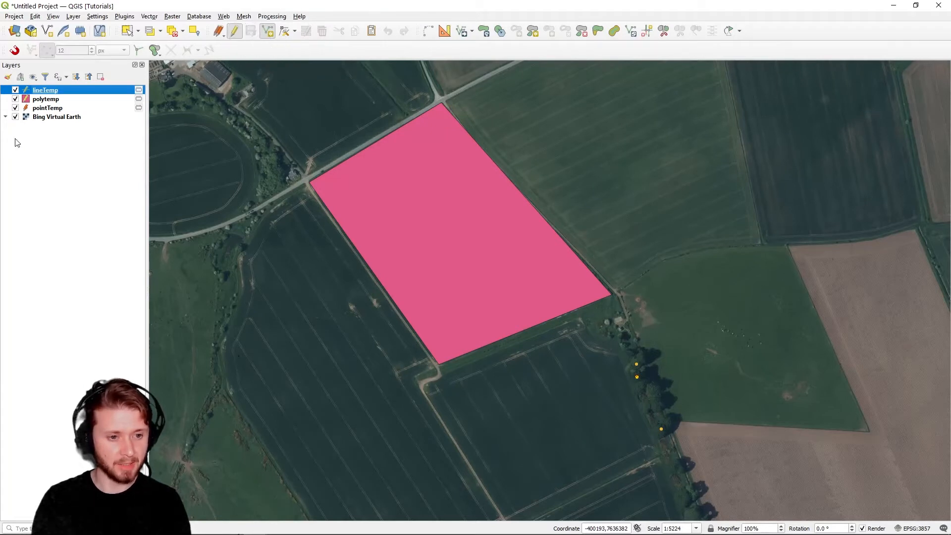
pyautogui.press('ctrl')
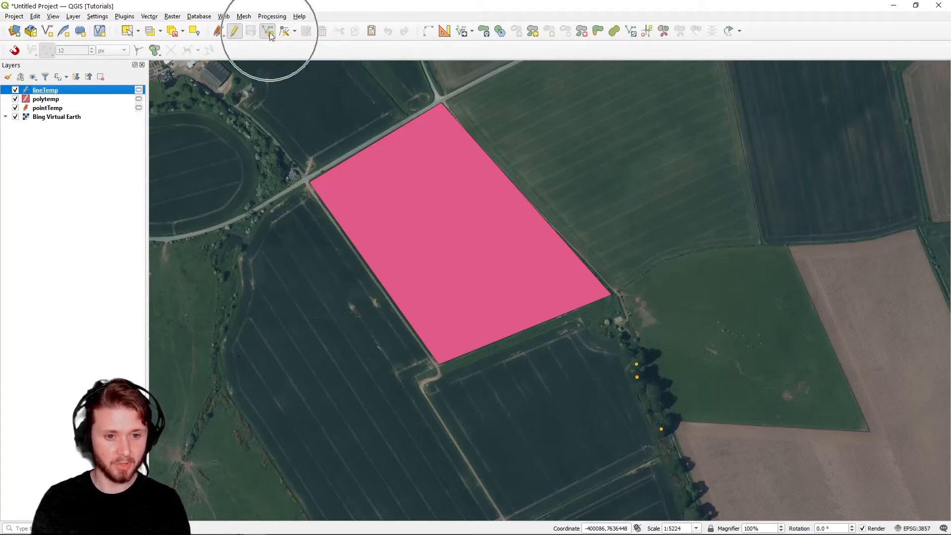
pyautogui.click(45, 108)
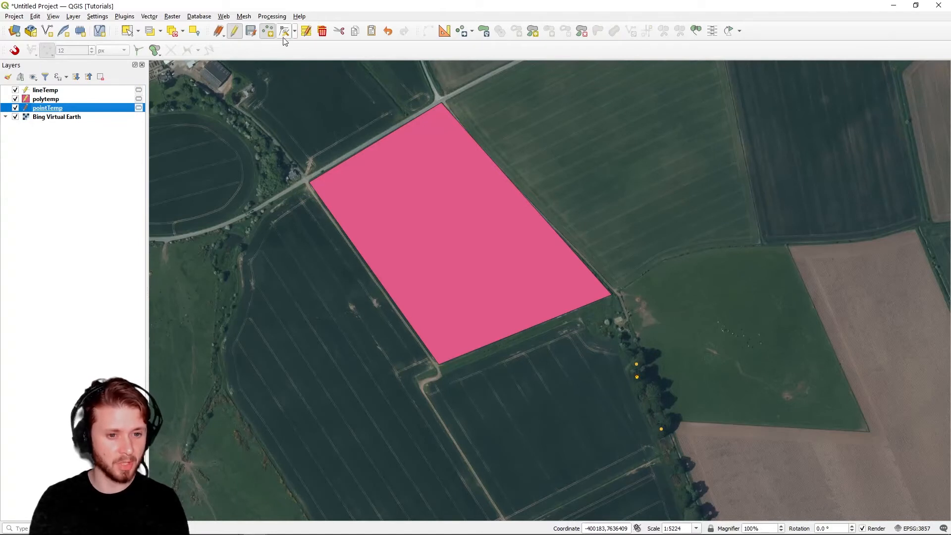
pyautogui.press('Up')
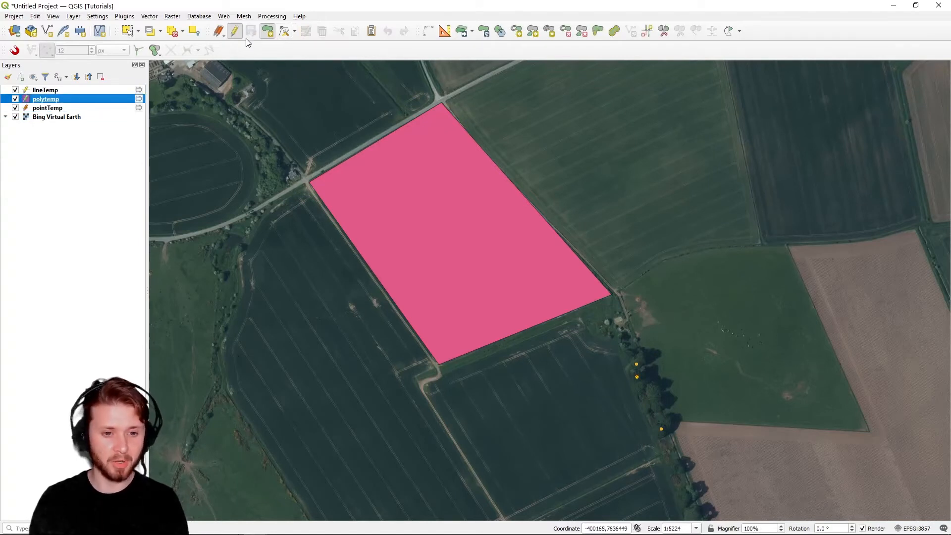
# - Trace a line in lineTemp along the farm track, from the road past the pink polygon, around the bend and on to the southern track corner
pyautogui.click(47, 90)
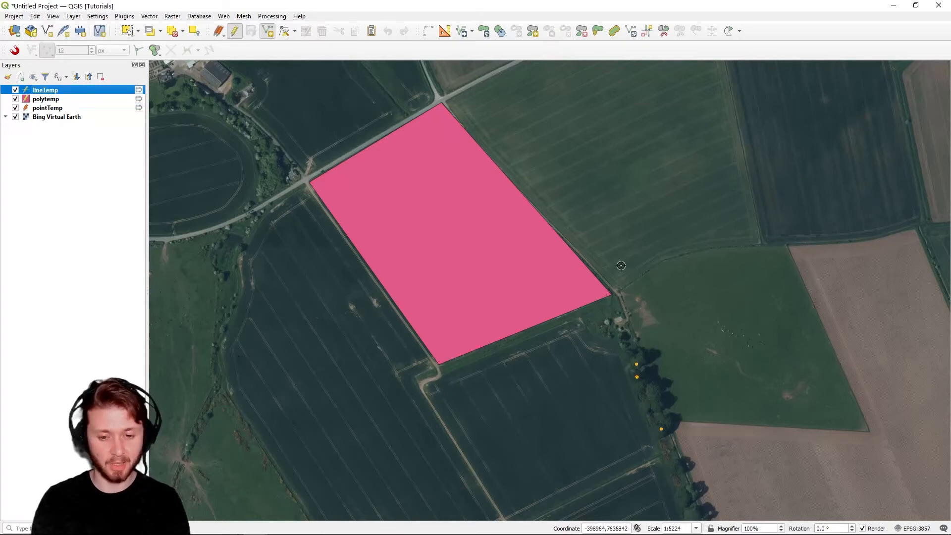
pyautogui.click(308, 182)
pyautogui.click(435, 364)
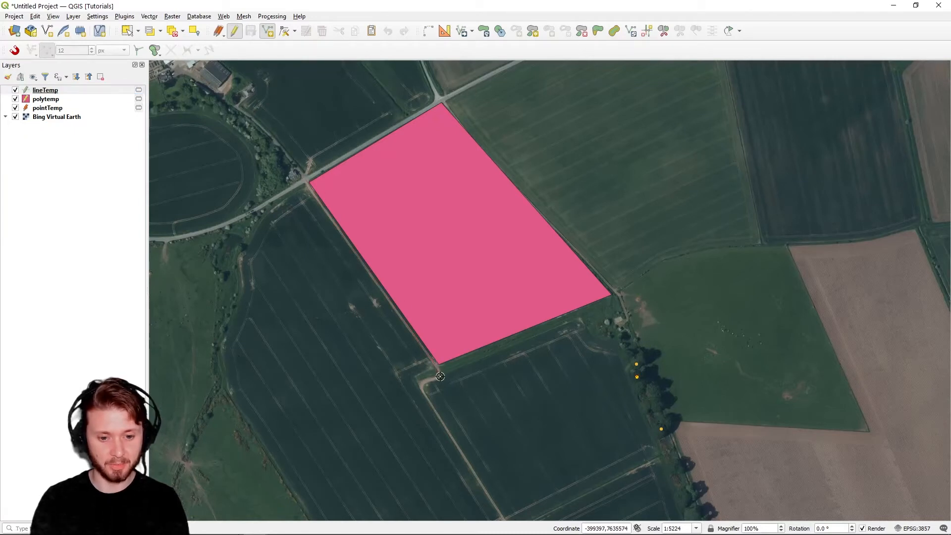
pyautogui.click(440, 377)
pyautogui.click(426, 383)
pyautogui.click(421, 386)
pyautogui.click(422, 392)
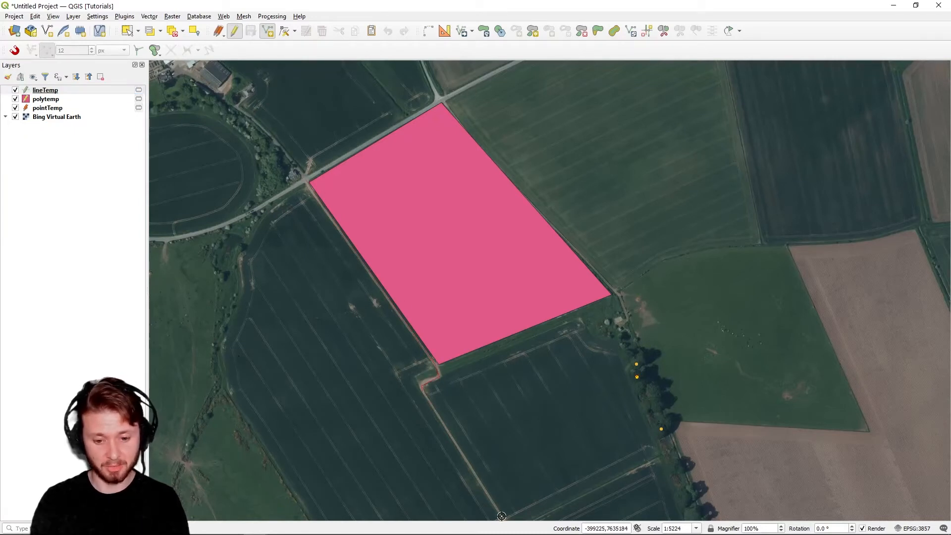
pyautogui.click(501, 516)
pyautogui.rightClick(359, 391)
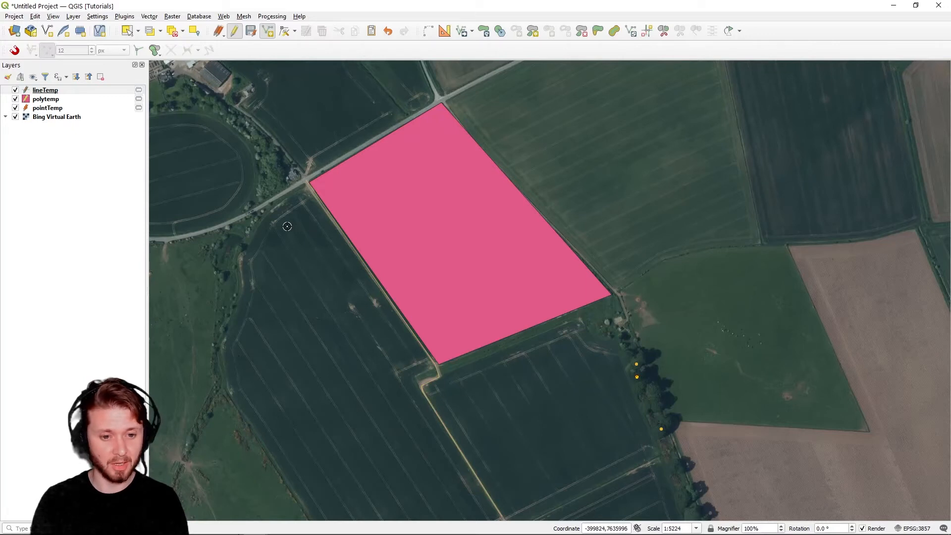
pyautogui.scroll(1, 287, 226)
pyautogui.scroll(-1, 361, 167)
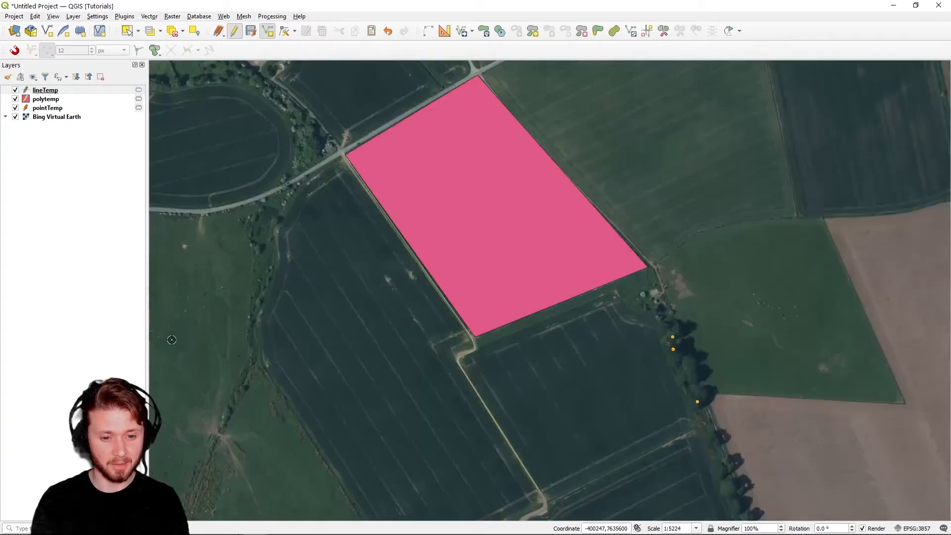
pyautogui.rightClick(40, 90)
pyautogui.click(39, 90)
pyautogui.rightClick(39, 90)
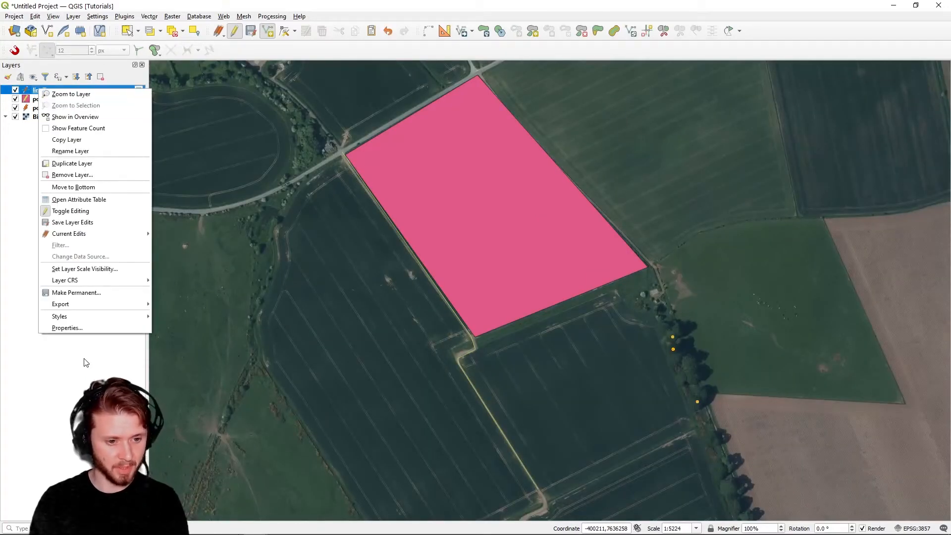
pyautogui.click(72, 372)
pyautogui.click(76, 373)
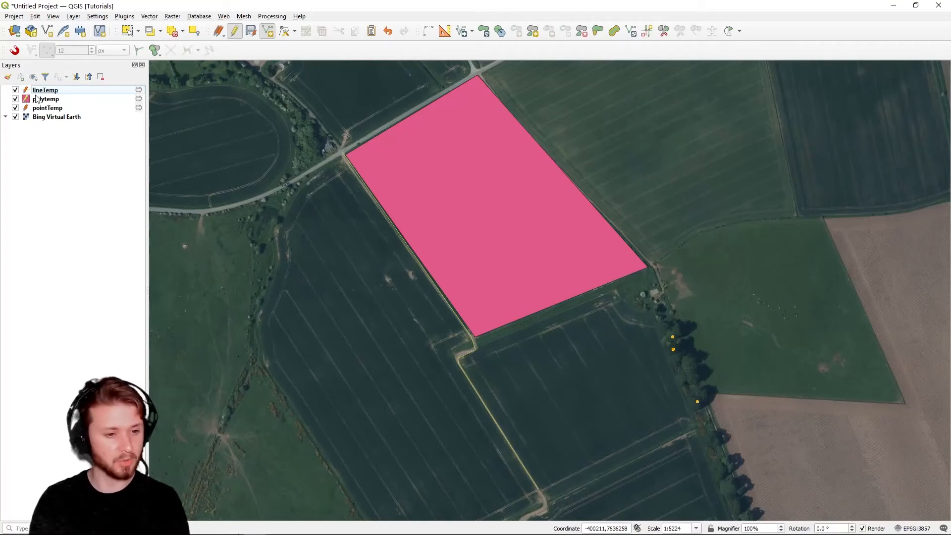
pyautogui.rightClick(50, 91)
pyautogui.click(44, 62)
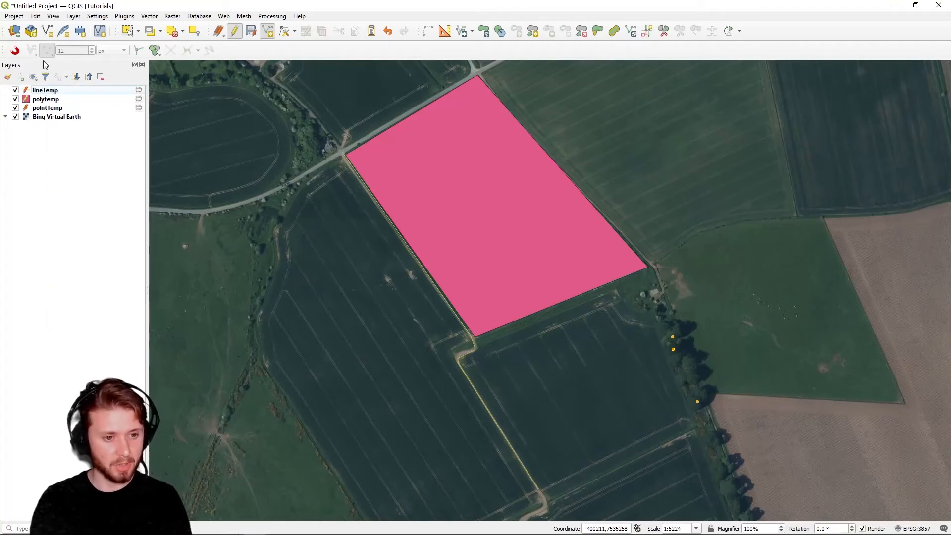
# - Set the lineTemp layer's line symbol width to 2.4 mm and apply it to the map
pyautogui.rightClick(43, 89)
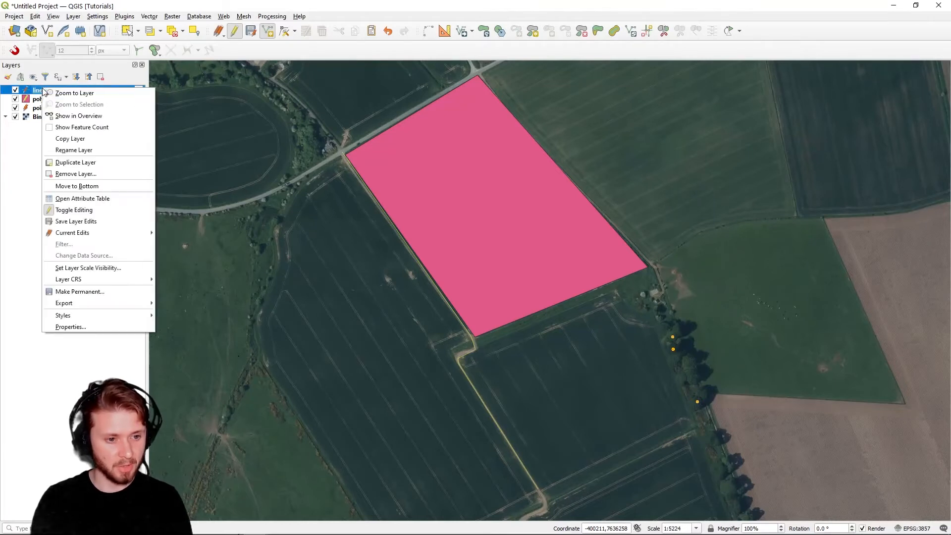
pyautogui.click(74, 327)
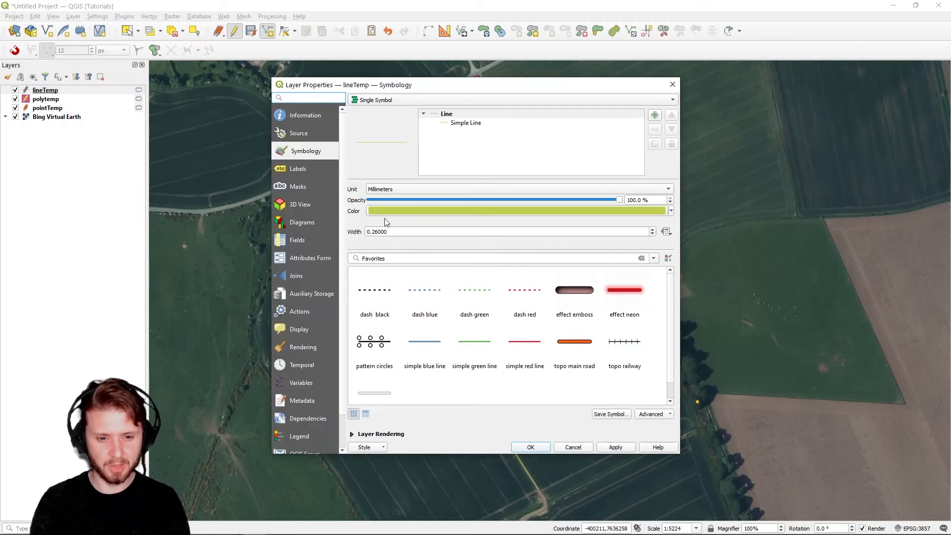
pyautogui.click(651, 234)
pyautogui.click(651, 234)
pyautogui.click(652, 229)
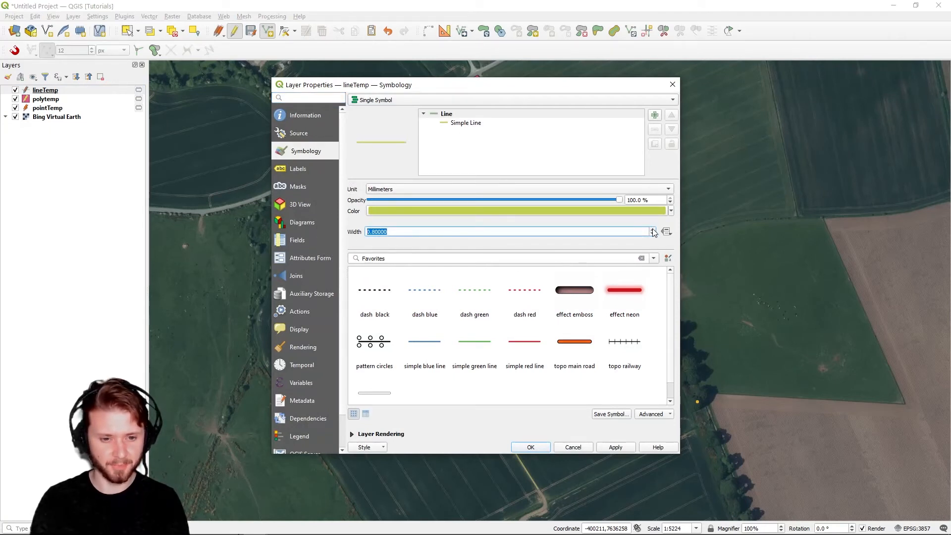
pyautogui.click(652, 229)
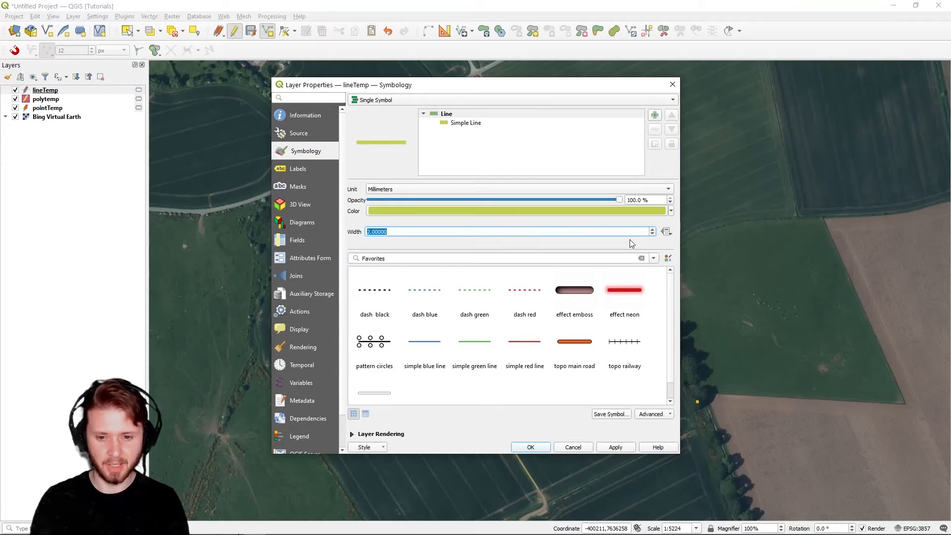
pyautogui.click(652, 230)
pyautogui.click(653, 229)
pyautogui.moveTo(553, 88); pyautogui.dragTo(829, 83)
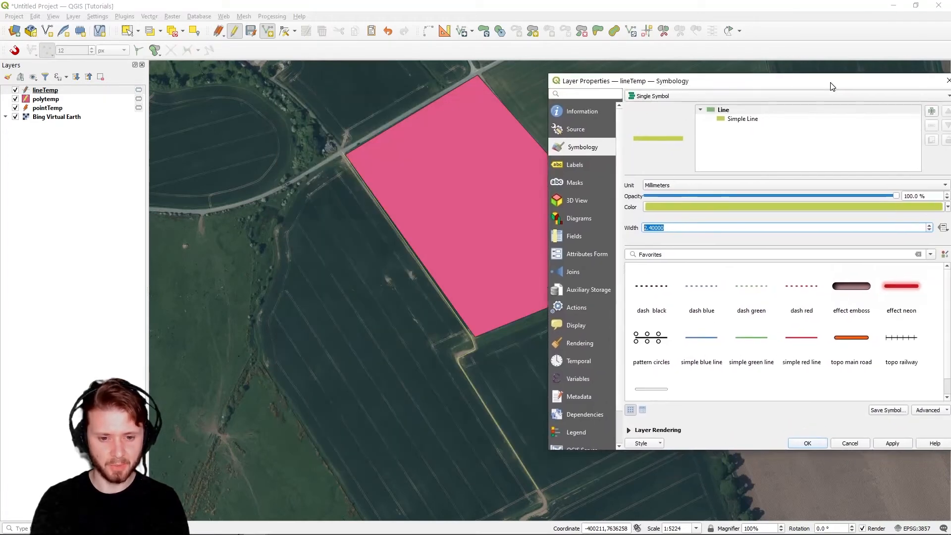
pyautogui.moveTo(758, 94); pyautogui.dragTo(735, 85)
pyautogui.click(864, 435)
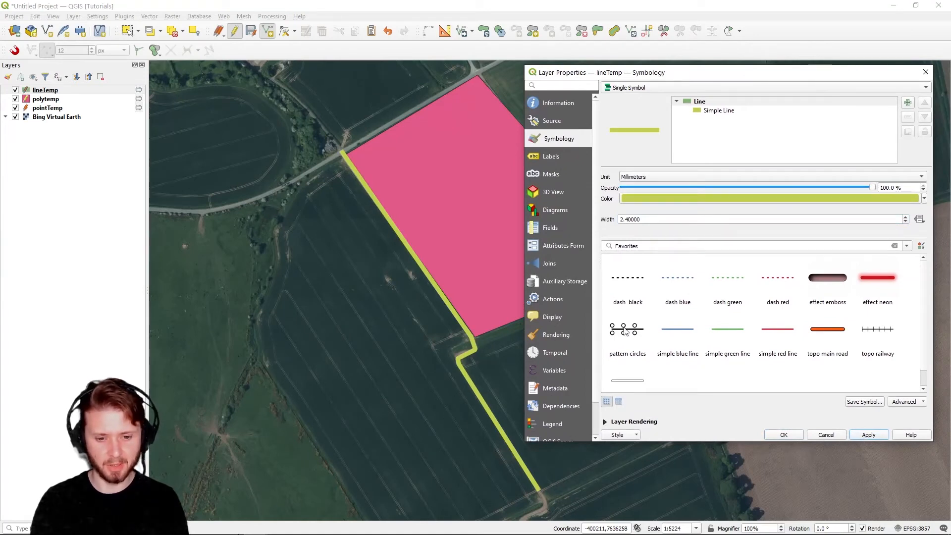
# - Change the lineTemp layer's line colour to red #cf0003 and apply it
pyautogui.click(700, 198)
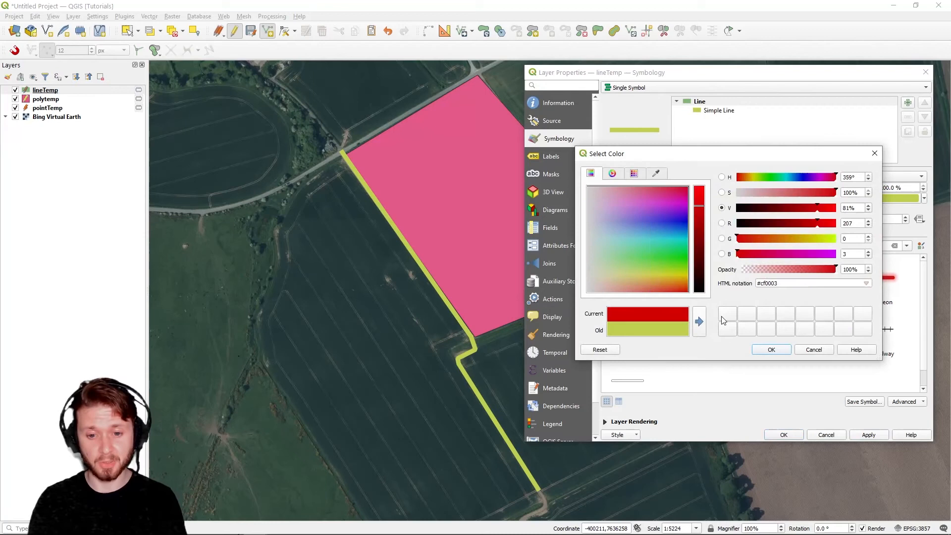
pyautogui.click(775, 350)
pyautogui.click(871, 435)
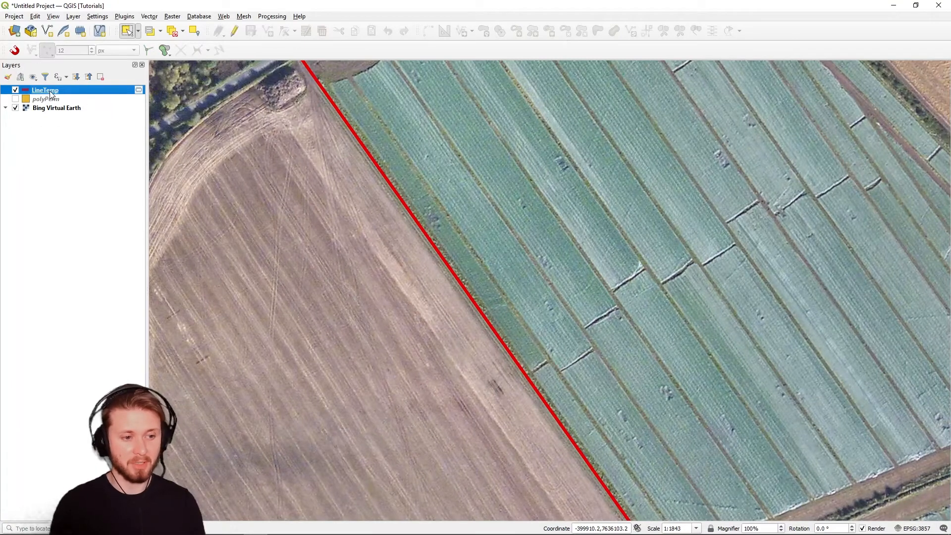
# - Make the LineTemp layer editable and select its red line along the field boundary
pyautogui.click(236, 32)
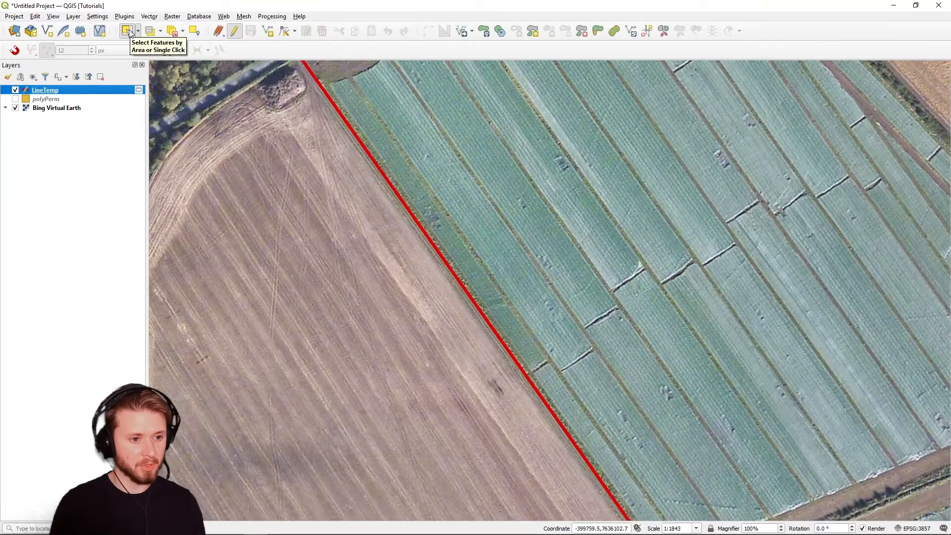
pyautogui.click(128, 31)
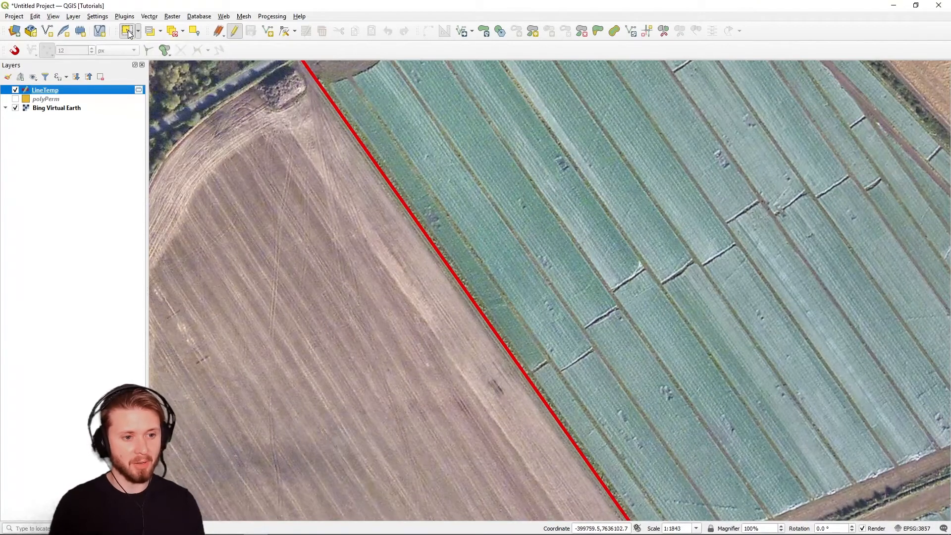
pyautogui.moveTo(327, 263); pyautogui.dragTo(473, 146)
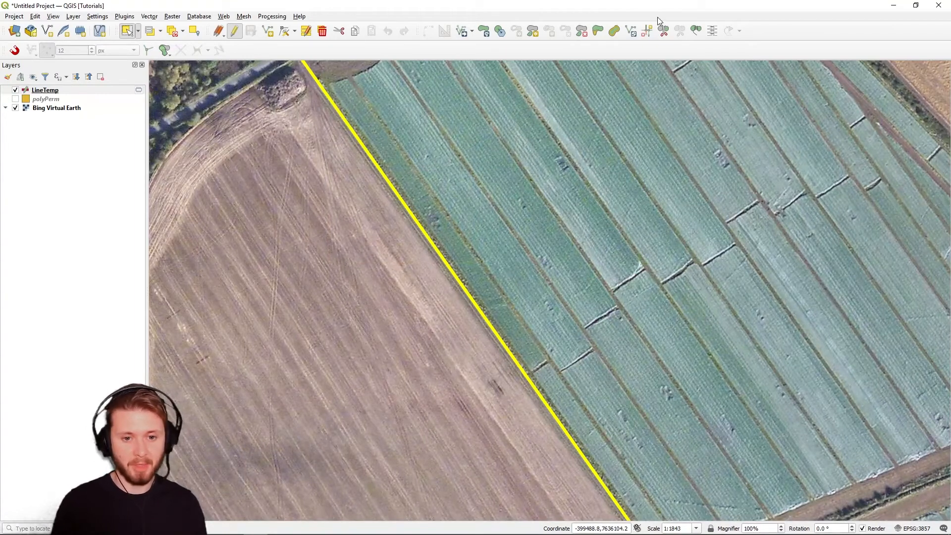
# - Split the selected line with a zigzag cut line that crosses it three times between the two fields
pyautogui.click(664, 32)
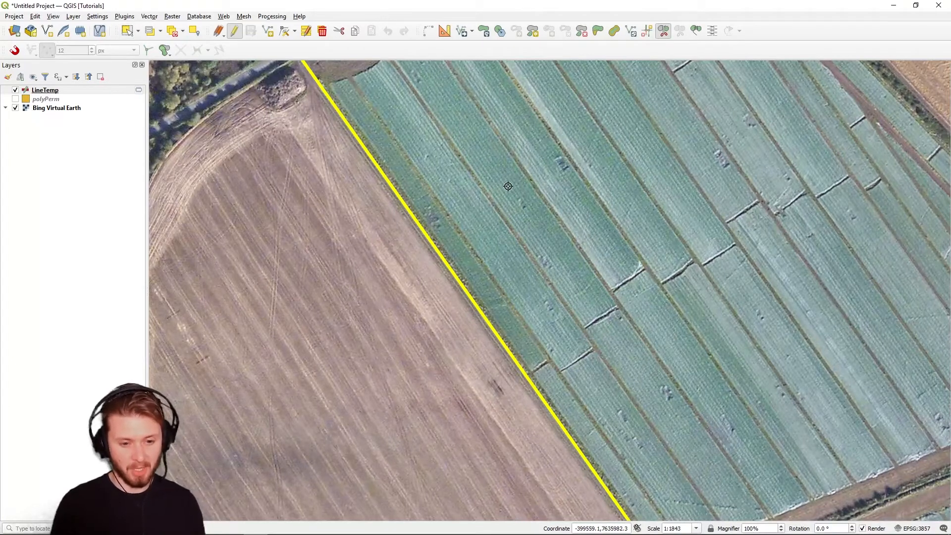
pyautogui.click(347, 291)
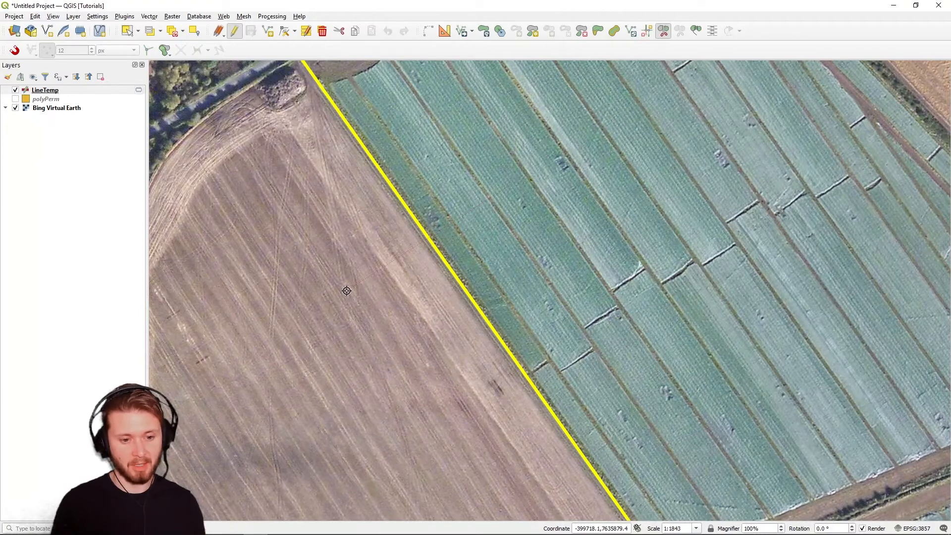
pyautogui.click(329, 245)
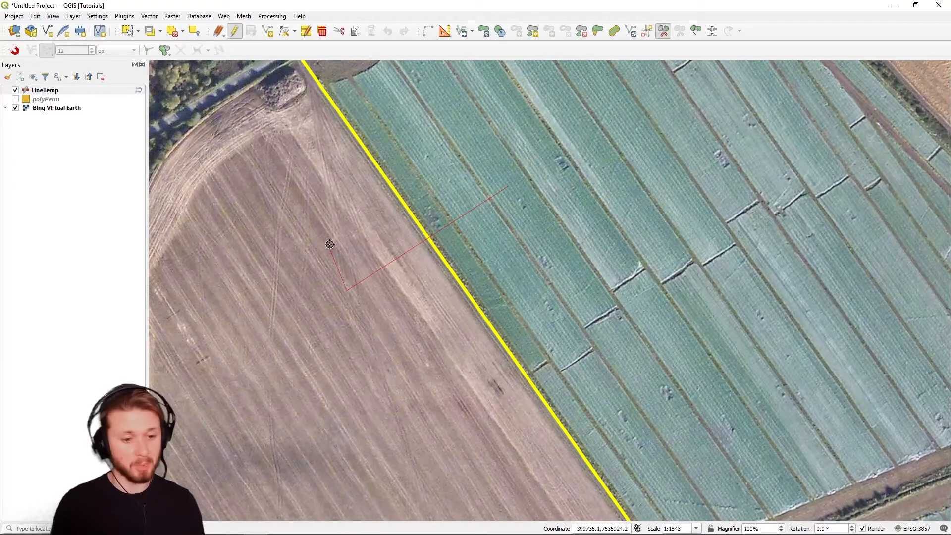
pyautogui.click(496, 131)
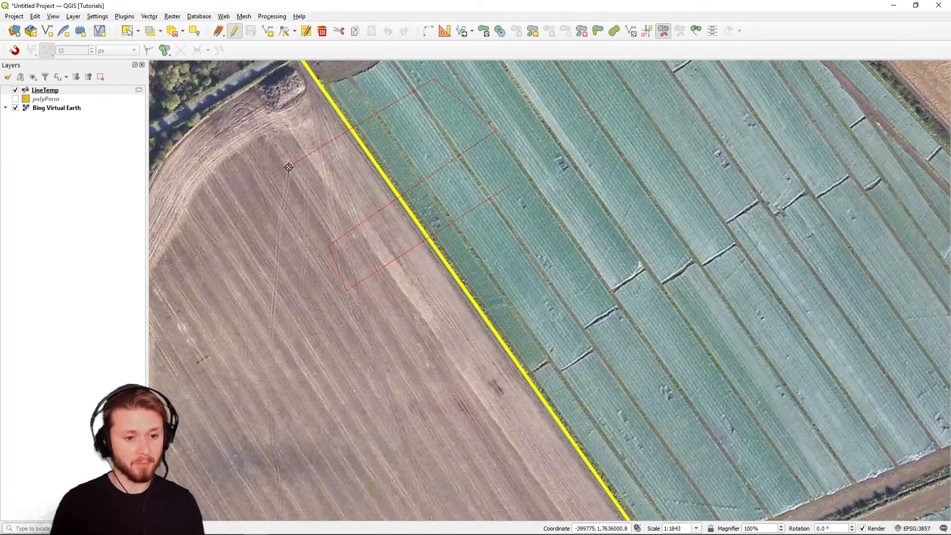
pyautogui.rightClick(288, 167)
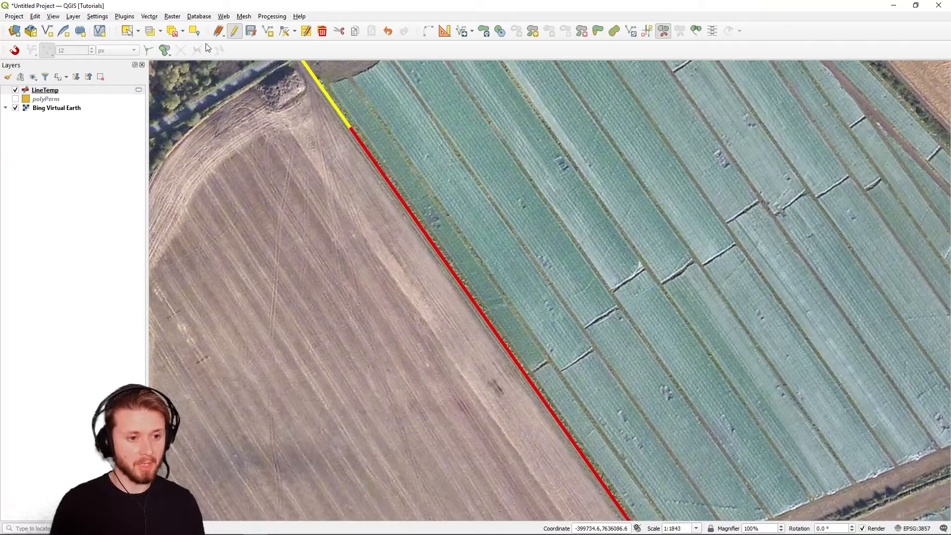
# - Select the split pieces of the line one at a time to check that they are separate features
pyautogui.click(139, 31)
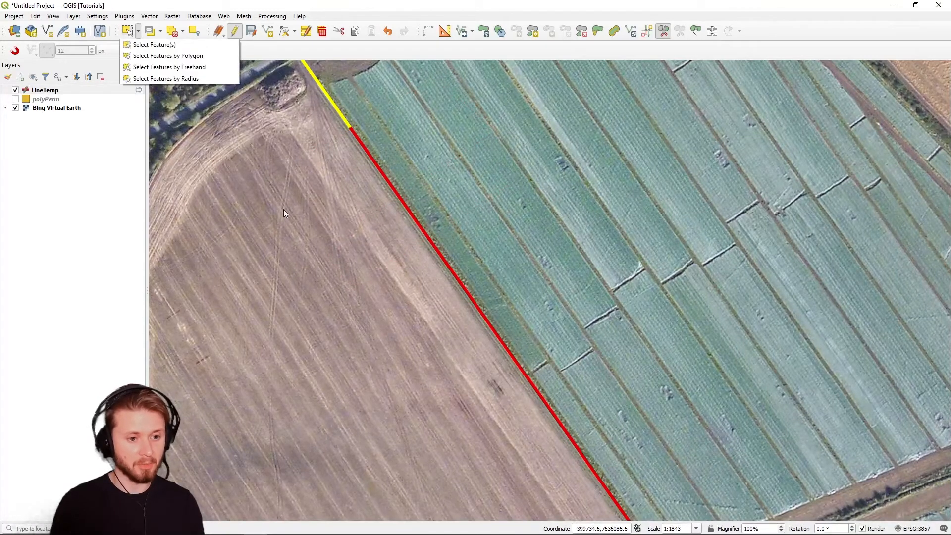
pyautogui.click(127, 30)
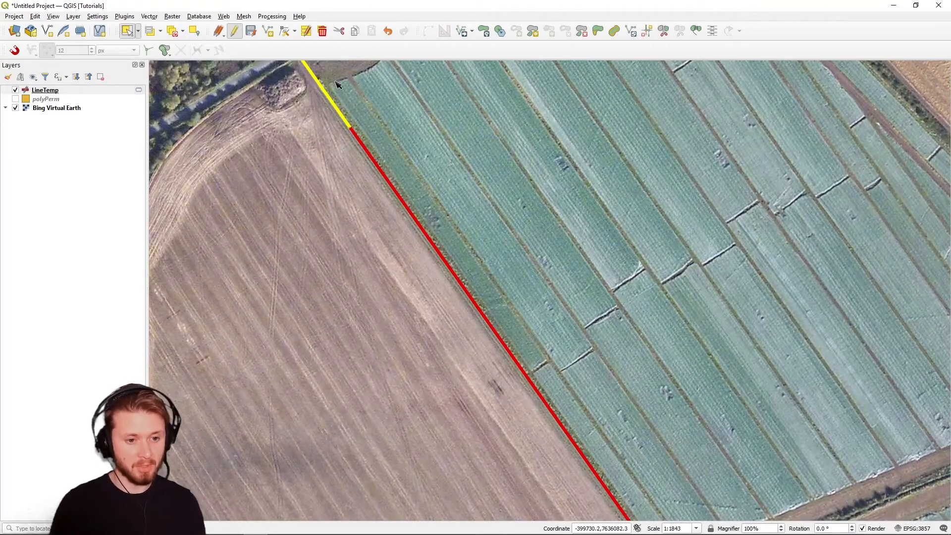
pyautogui.click(297, 145)
pyautogui.click(372, 160)
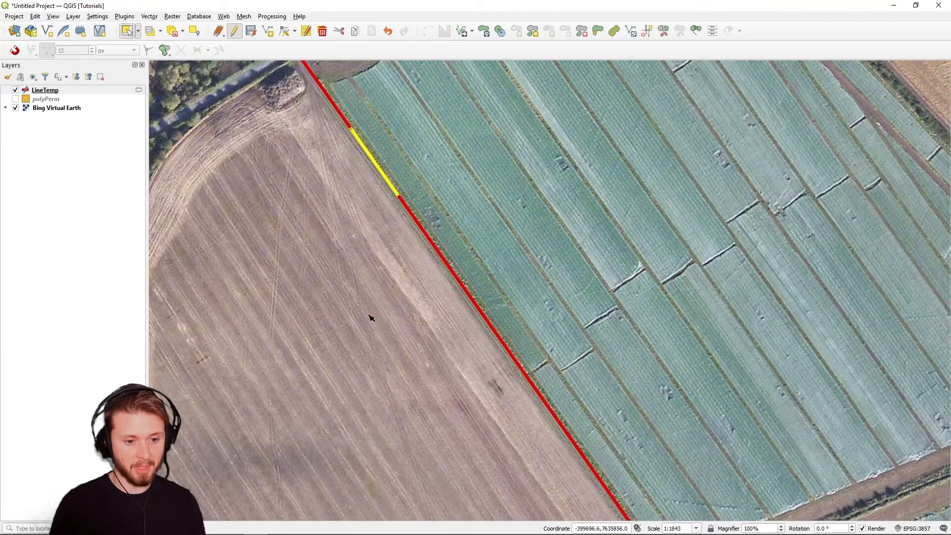
pyautogui.click(433, 248)
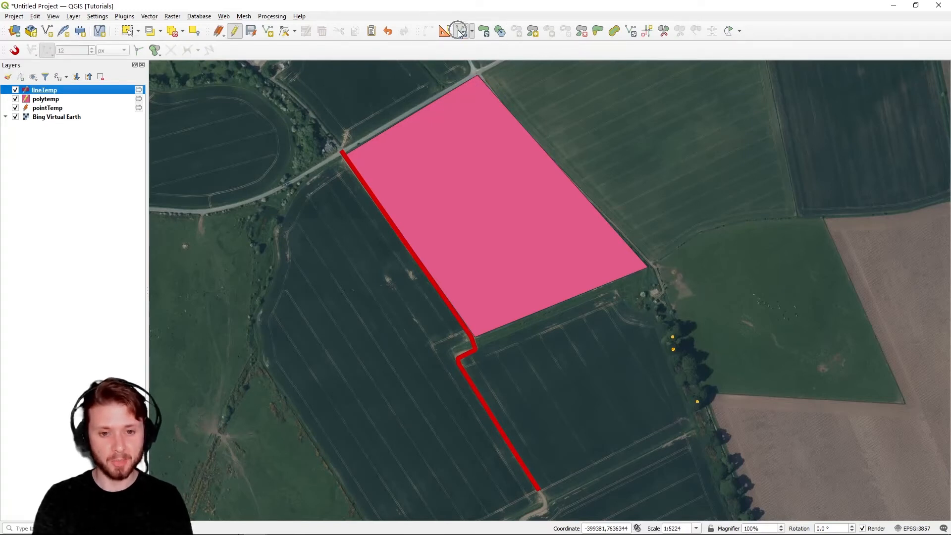
# - Move the lineTemp line west into the neighbouring field and east past the pink polygon, returning it to the farm track each time
pyautogui.click(473, 32)
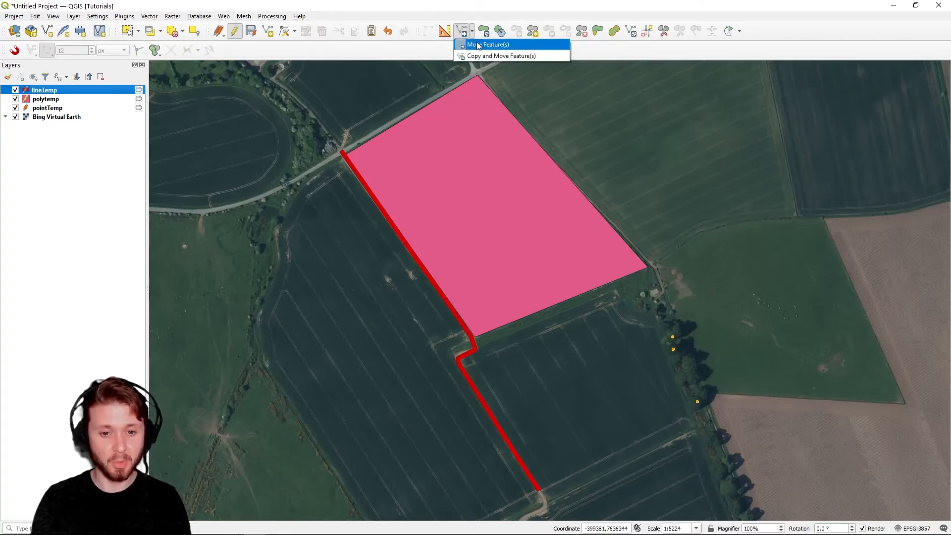
pyautogui.click(483, 45)
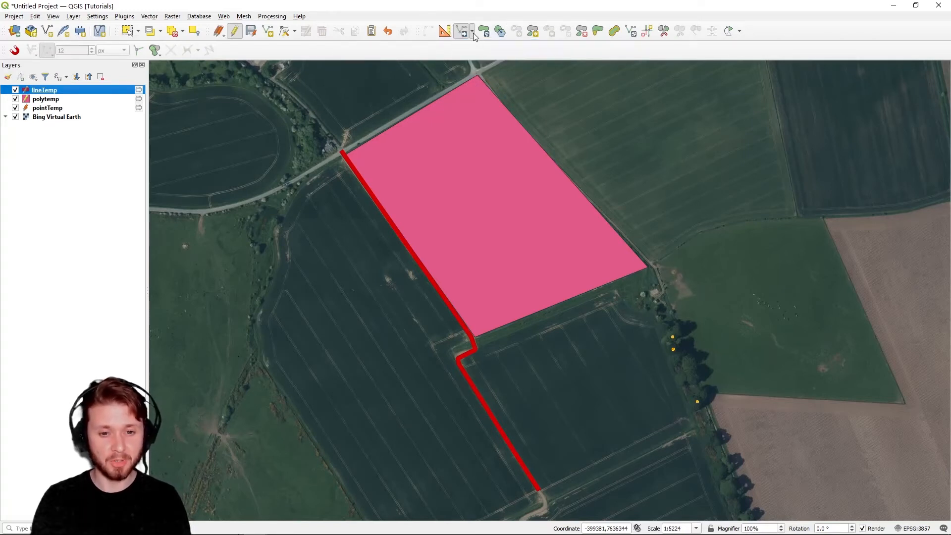
pyautogui.click(389, 246)
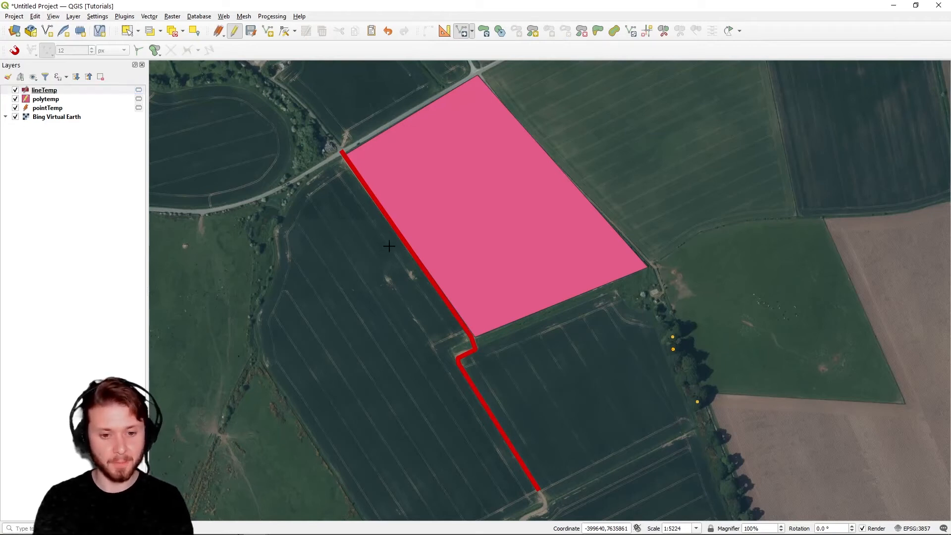
pyautogui.click(295, 257)
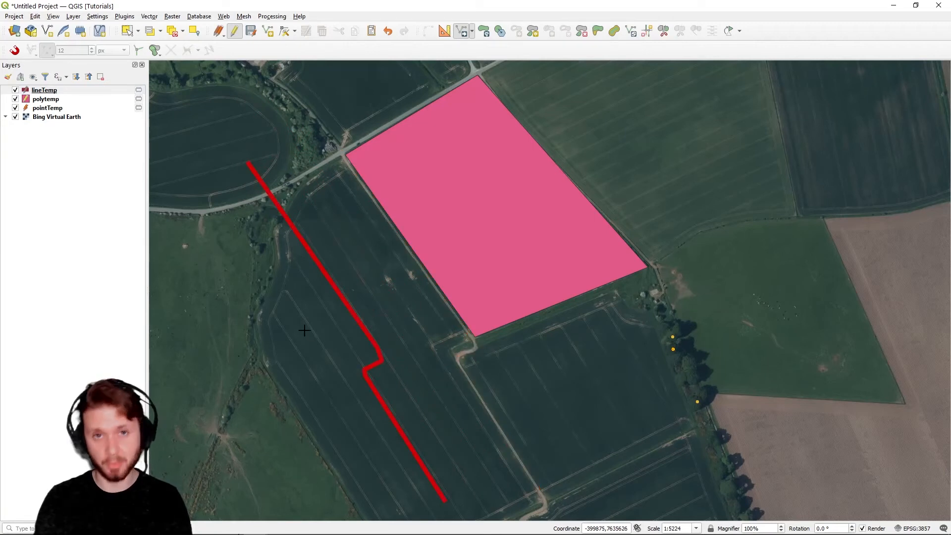
pyautogui.click(386, 307)
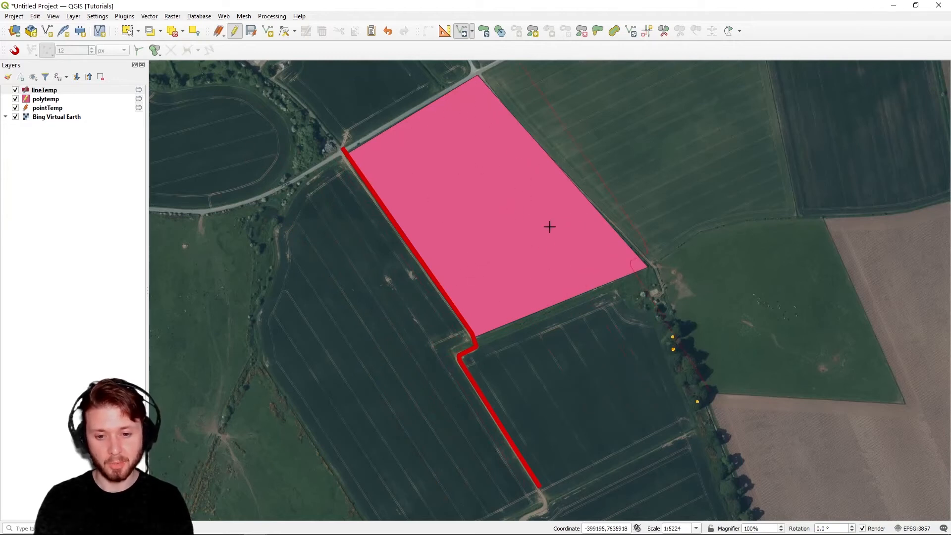
pyautogui.click(564, 254)
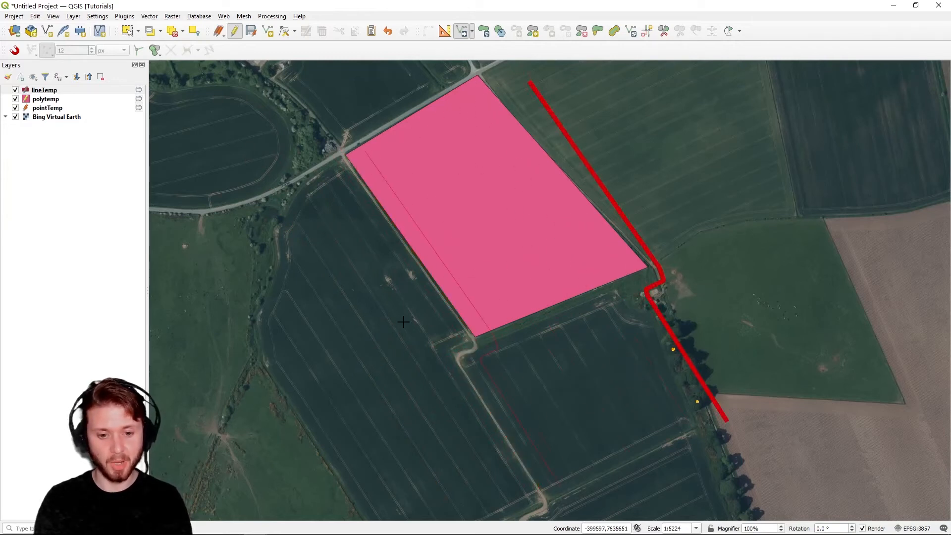
pyautogui.hotkey('ctrl', 'z')
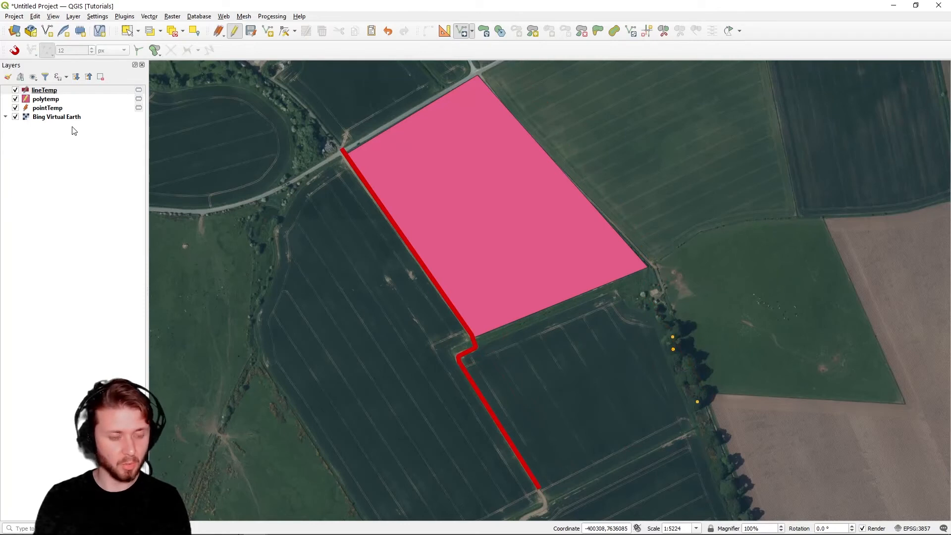
# - Move the polytemp polygon north-east into the adjacent field and back over its original field
pyautogui.click(47, 102)
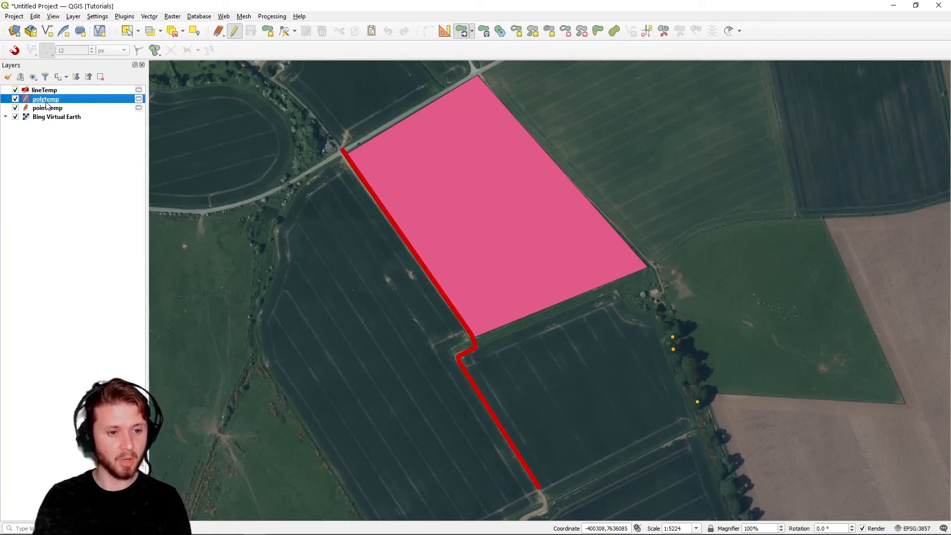
pyautogui.click(477, 165)
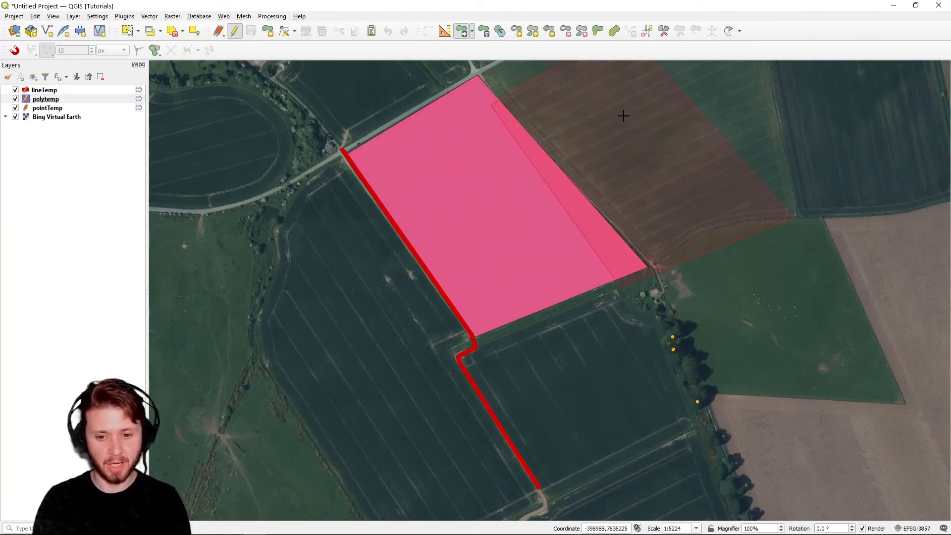
pyautogui.click(625, 115)
pyautogui.click(639, 146)
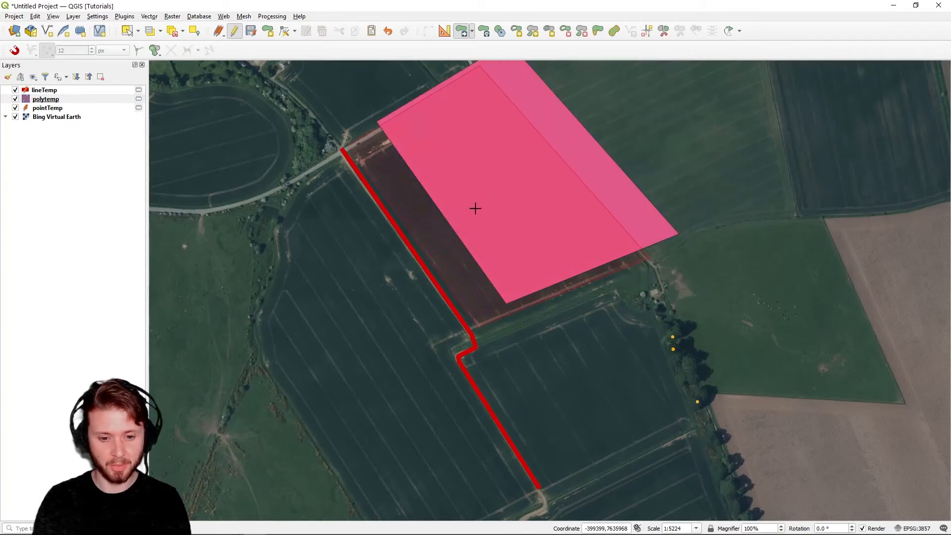
pyautogui.click(472, 208)
# - Select the three pointTemp points in the tree line, move them together into the green field, and move them back onto the trees
pyautogui.click(42, 111)
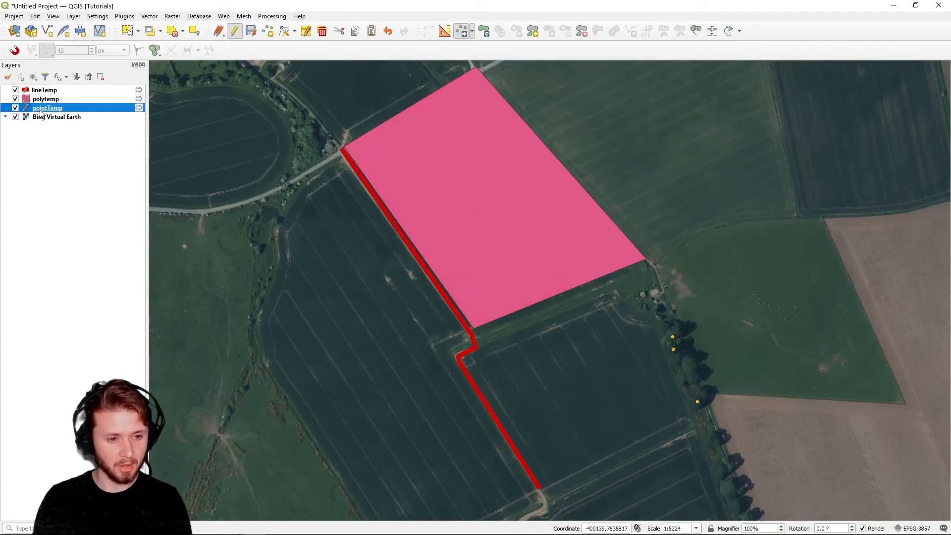
pyautogui.click(127, 31)
pyautogui.moveTo(741, 425); pyautogui.dragTo(645, 318)
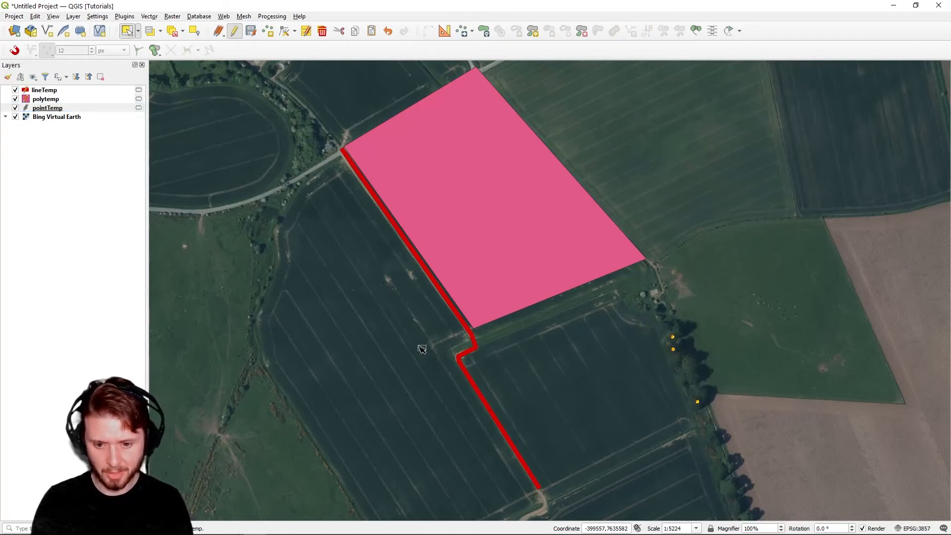
pyautogui.click(462, 32)
pyautogui.click(659, 366)
pyautogui.click(736, 295)
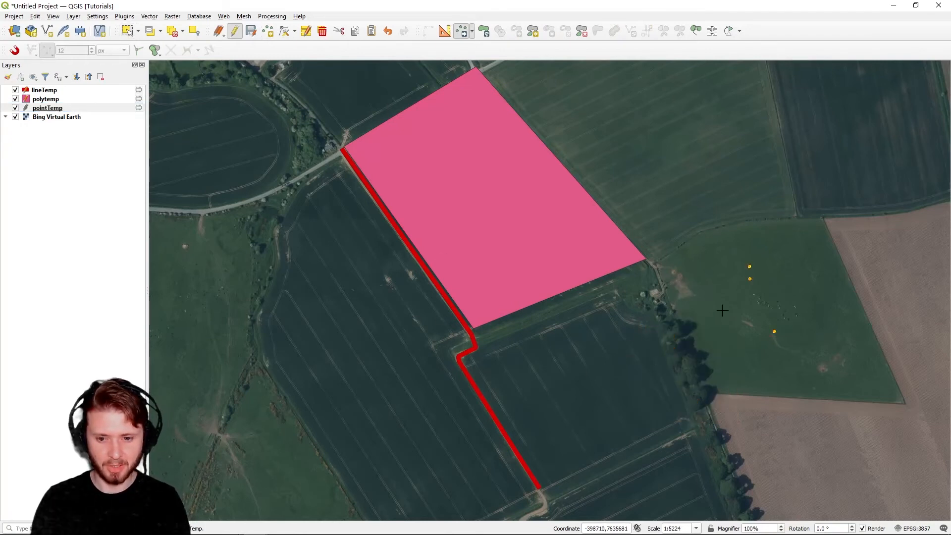
pyautogui.click(721, 310)
pyautogui.click(648, 383)
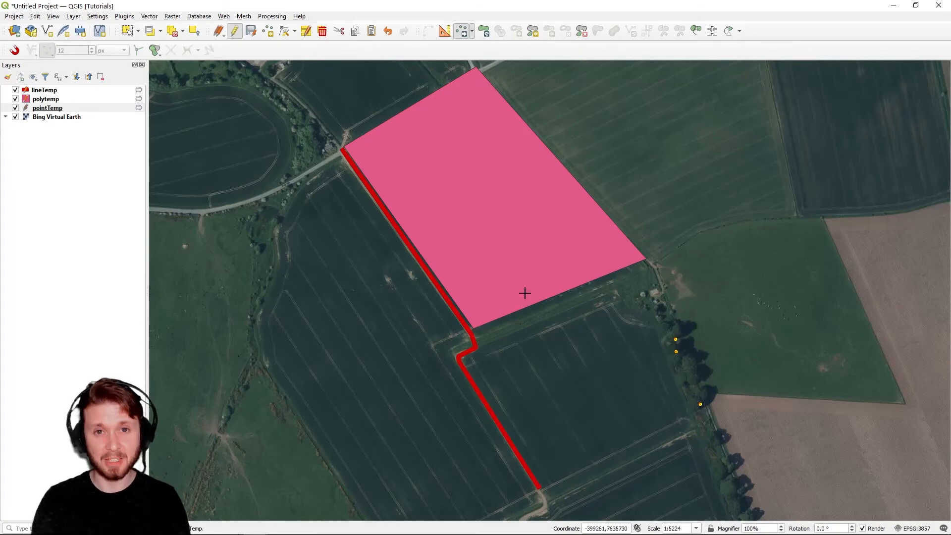
# - Select only the northernmost pointTemp point in the tree line
pyautogui.scroll(1, 745, 337)
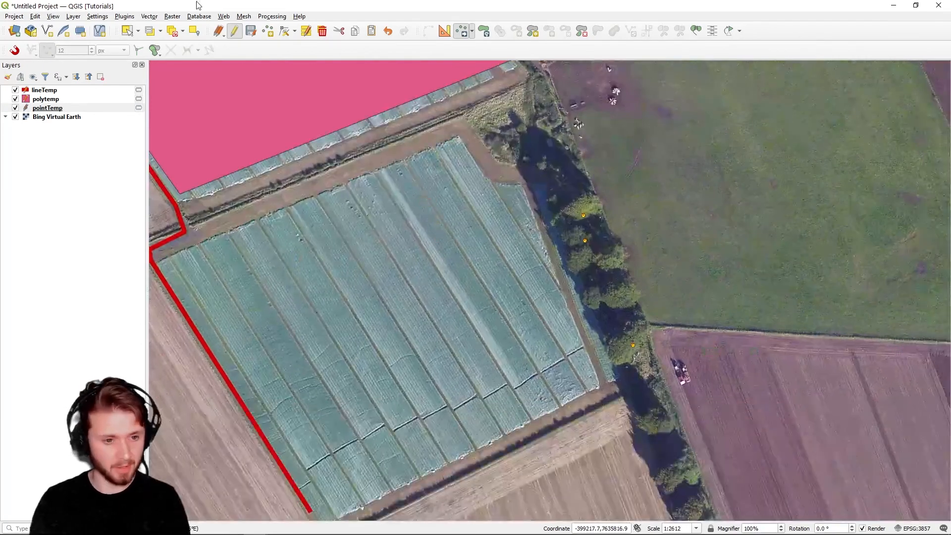
pyautogui.click(127, 32)
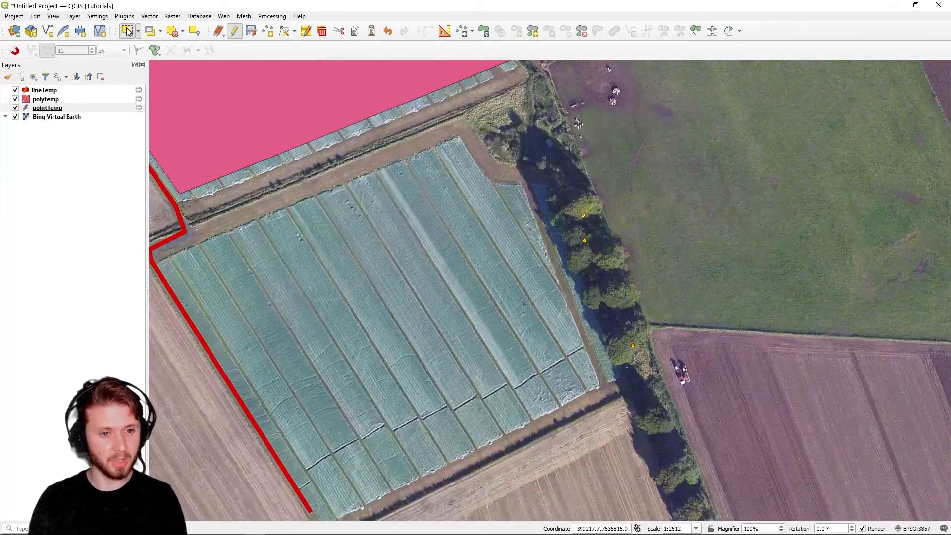
pyautogui.rightClick(127, 31)
pyautogui.press('Escape')
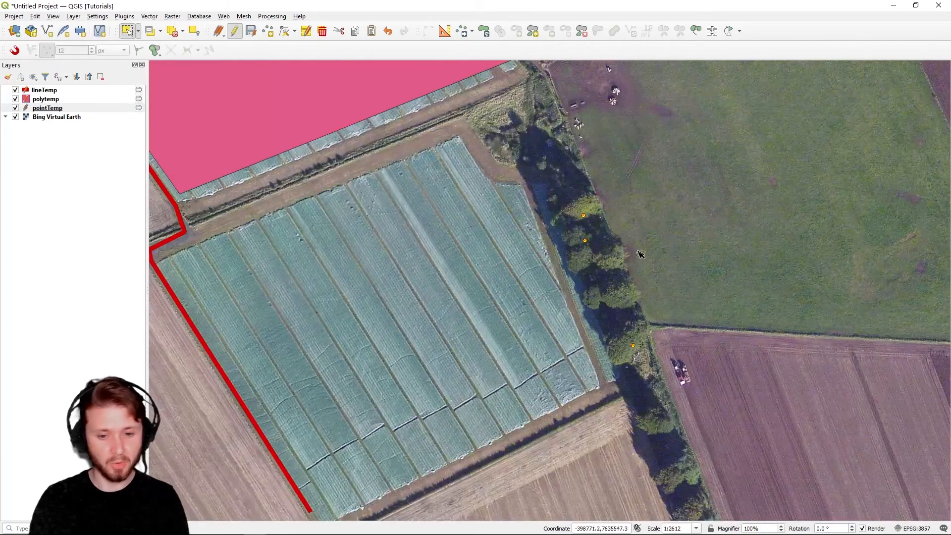
pyautogui.moveTo(611, 194); pyautogui.dragTo(542, 228)
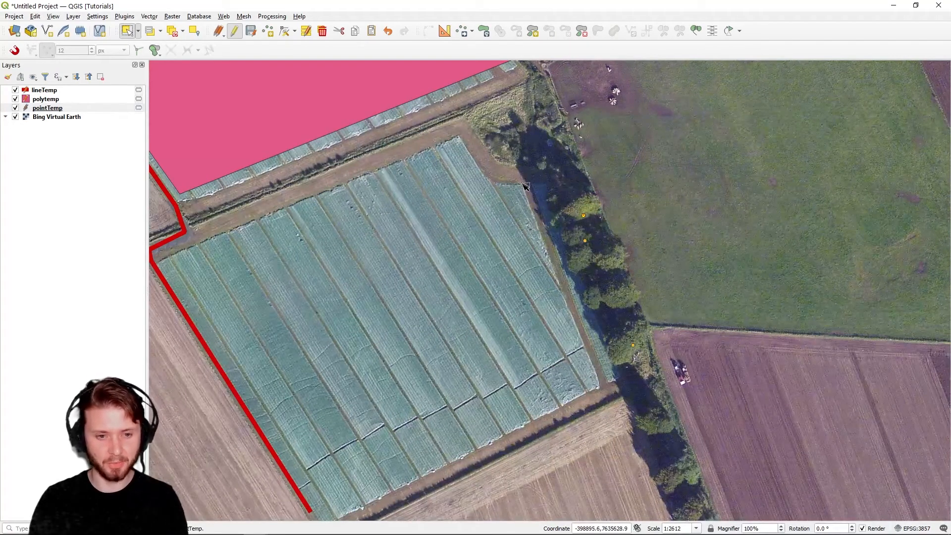
# - Set the pointTemp layer's marker size to 50 mm and apply it to the map
pyautogui.rightClick(48, 106)
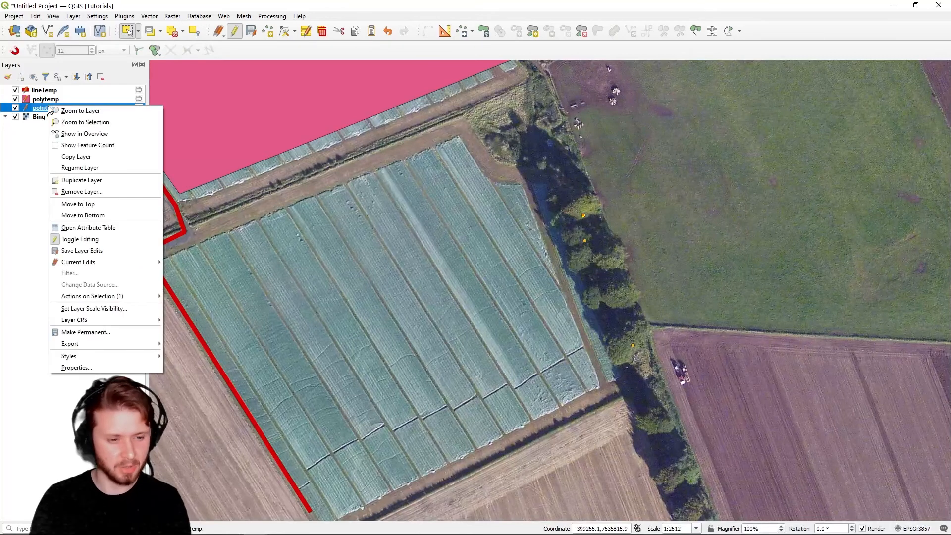
pyautogui.click(132, 369)
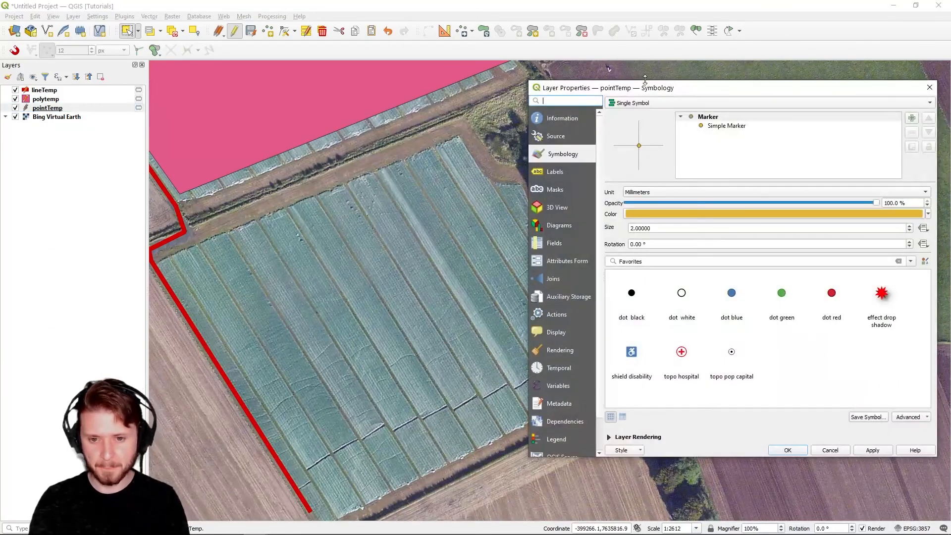
pyautogui.moveTo(639, 90); pyautogui.dragTo(491, 80)
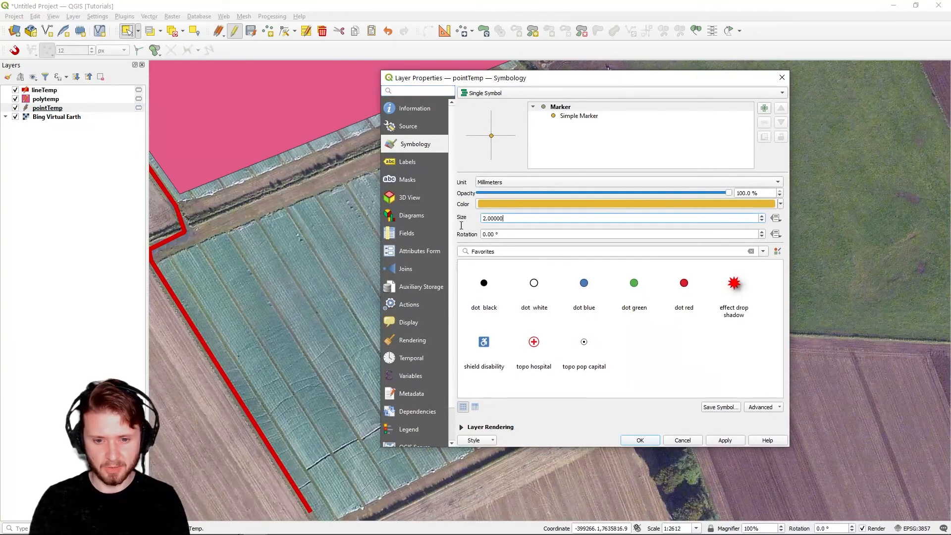
pyautogui.hotkey('ctrl', 'a')
pyautogui.write('50')
pyautogui.press('Return')
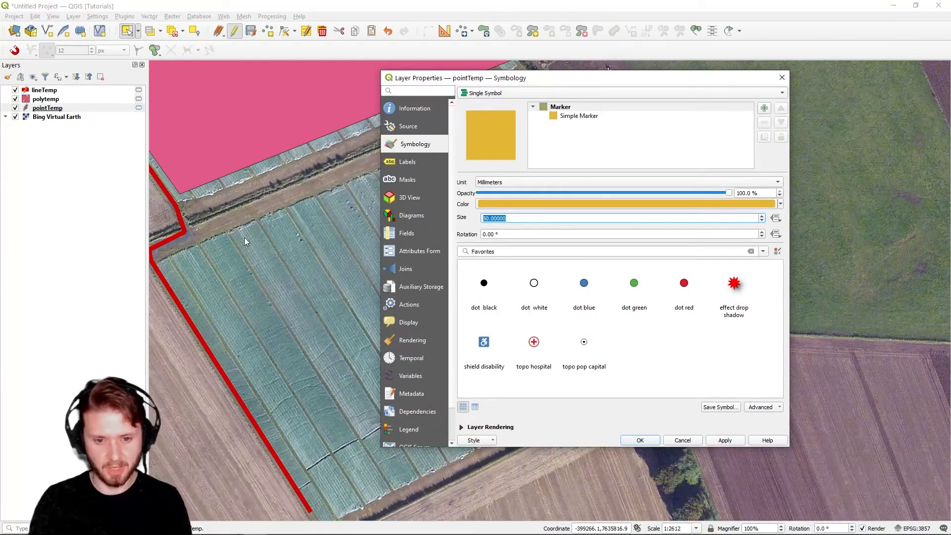
pyautogui.click(639, 440)
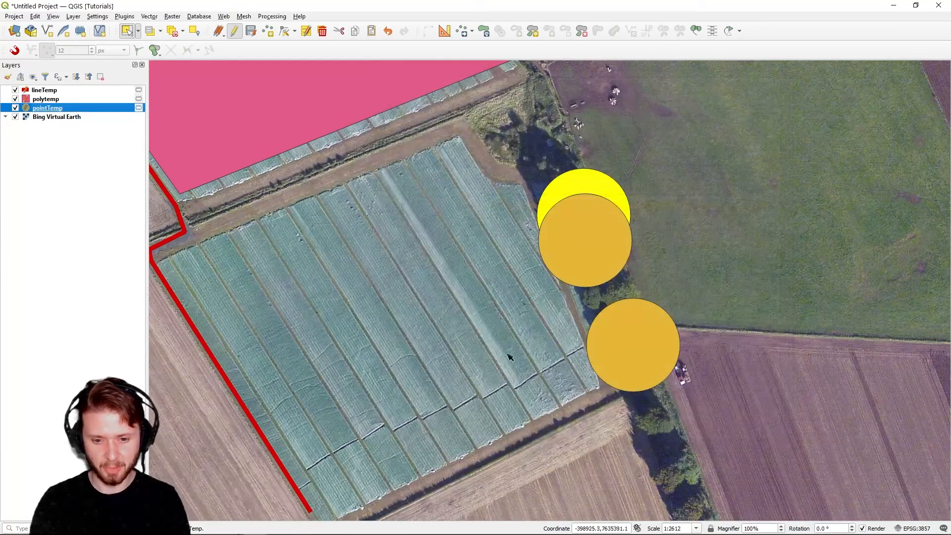
# - Clear the current selection and select only the southernmost pointTemp point in the tree line
pyautogui.scroll(-1, 499, 202)
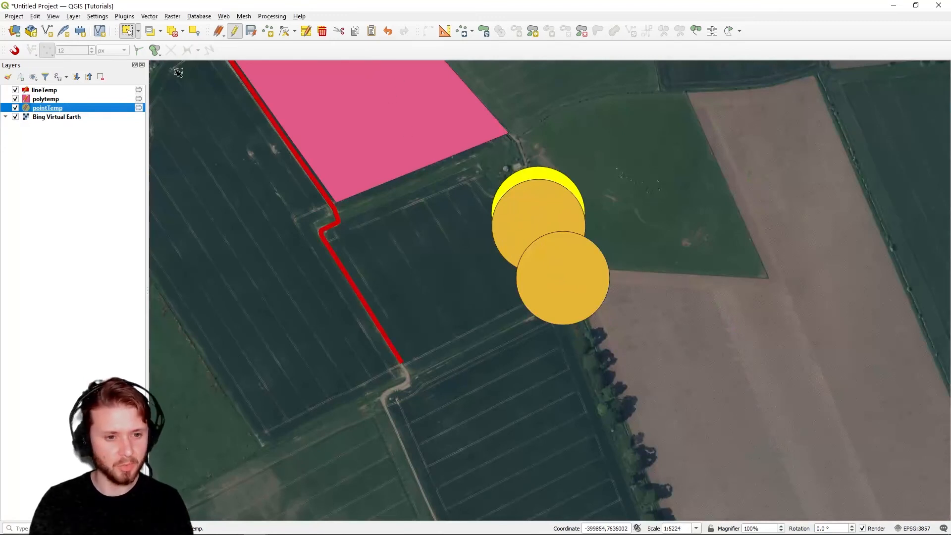
pyautogui.click(513, 281)
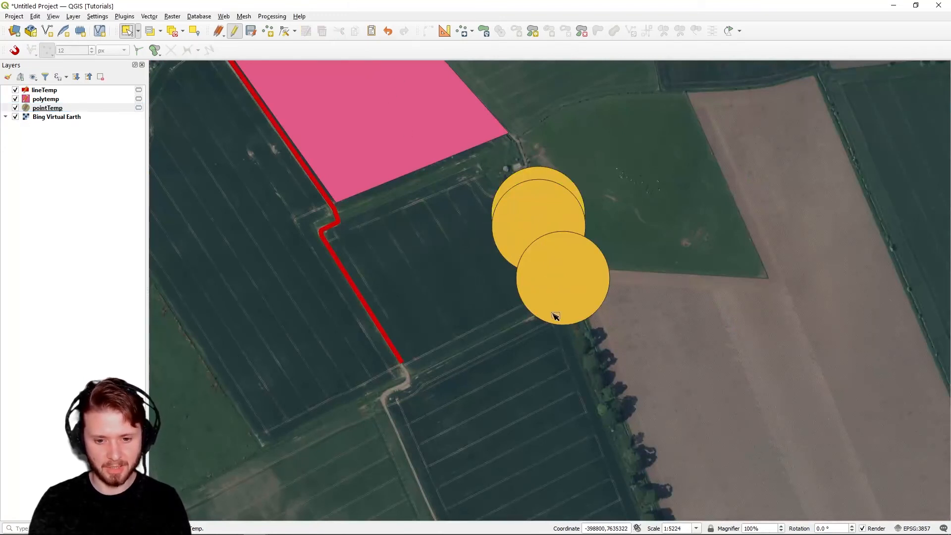
pyautogui.moveTo(530, 320); pyautogui.dragTo(620, 248)
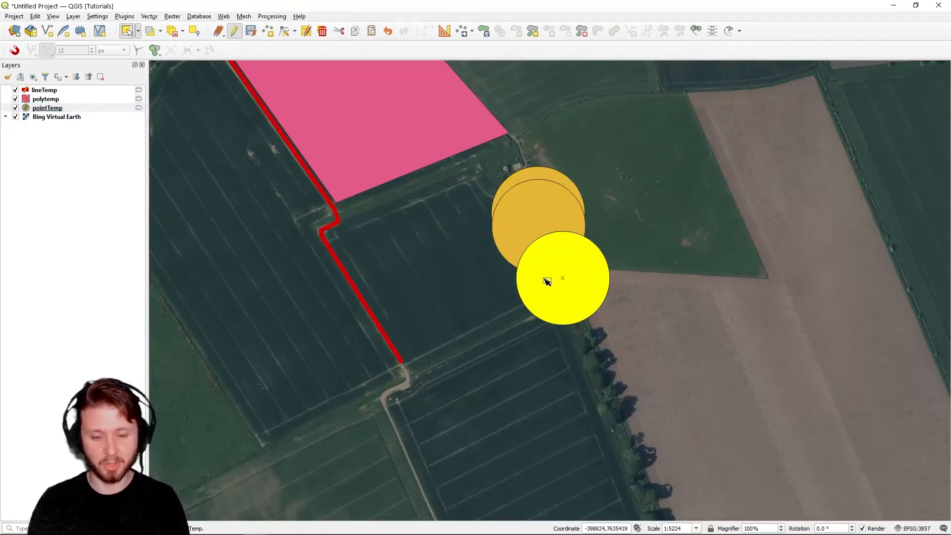
# - Move the selected point into the green field, on to the field south of the tree line's points, and back onto the tree line
pyautogui.click(464, 29)
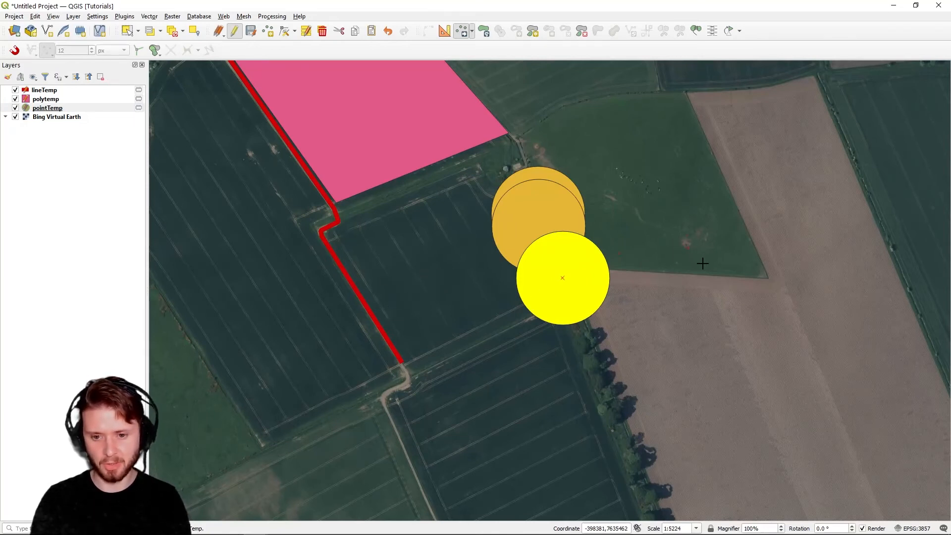
pyautogui.click(651, 196)
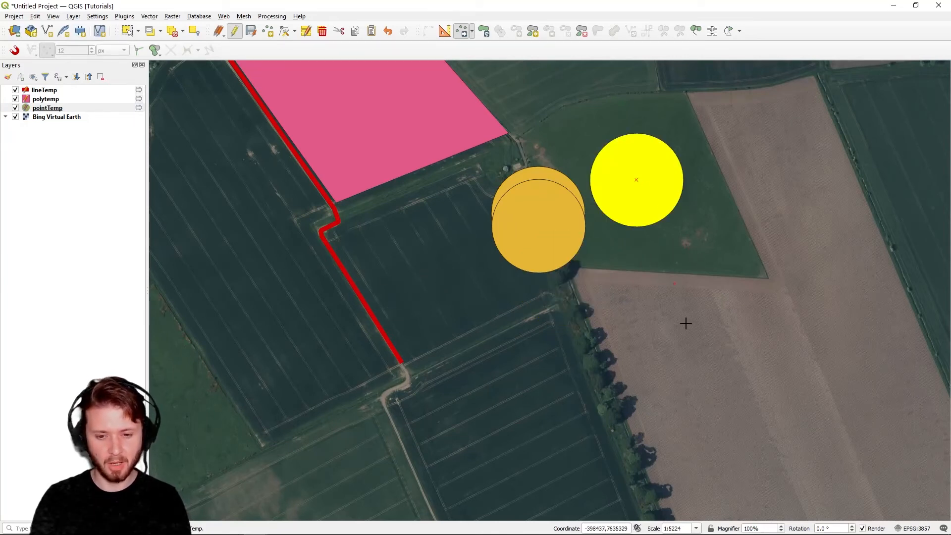
pyautogui.click(758, 441)
pyautogui.click(579, 421)
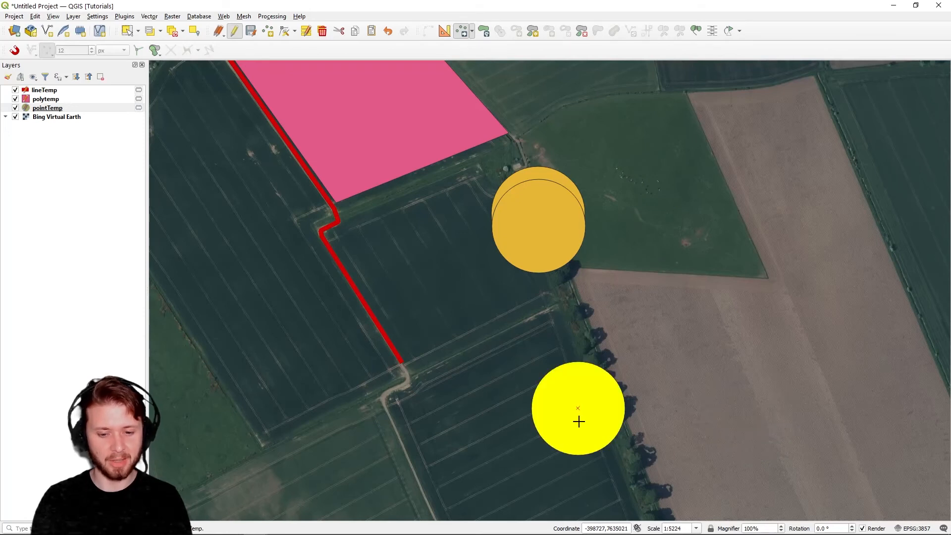
pyautogui.click(500, 392)
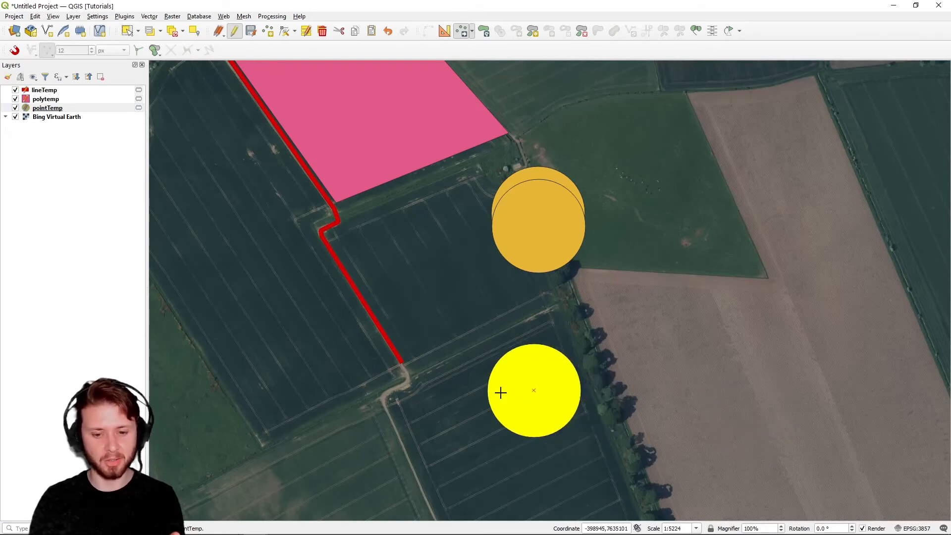
pyautogui.moveTo(502, 322); pyautogui.dragTo(571, 430)
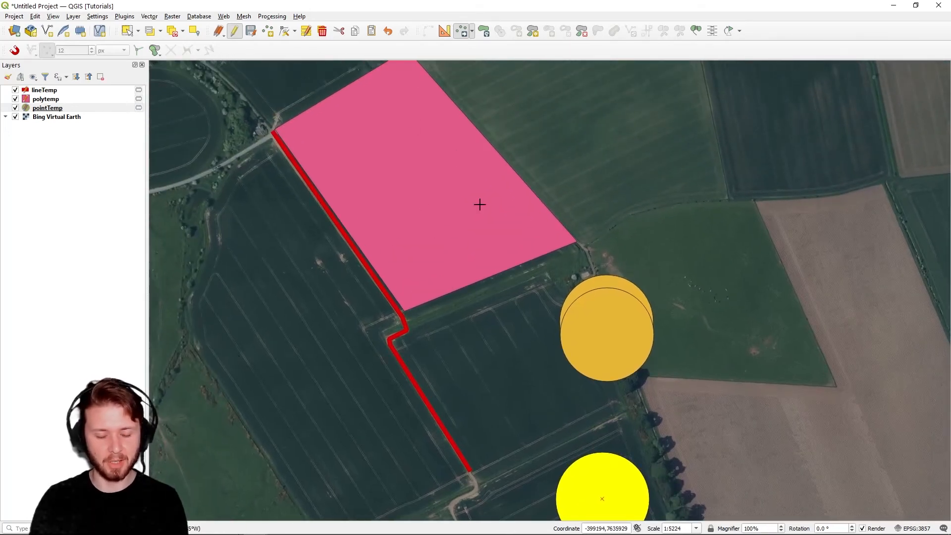
pyautogui.moveTo(534, 246); pyautogui.dragTo(517, 199)
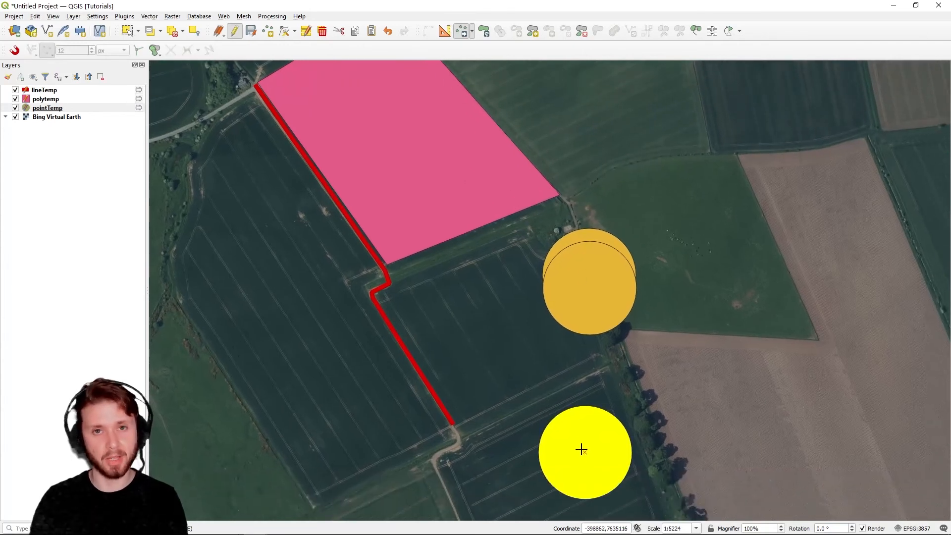
pyautogui.click(558, 418)
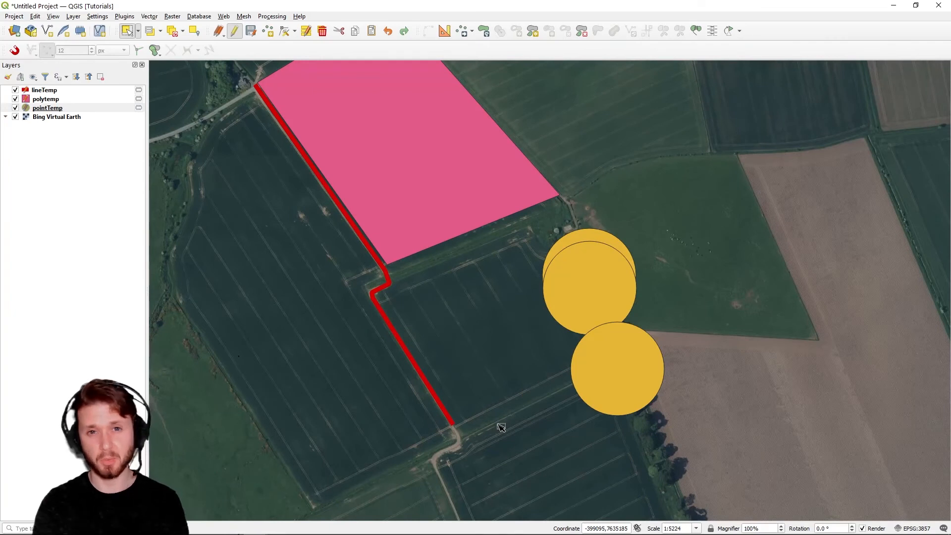
# - Select the line in the lineTemp layer and try rotating it freehand twice with Rotate Feature until it lies roughly east-west
pyautogui.click(53, 90)
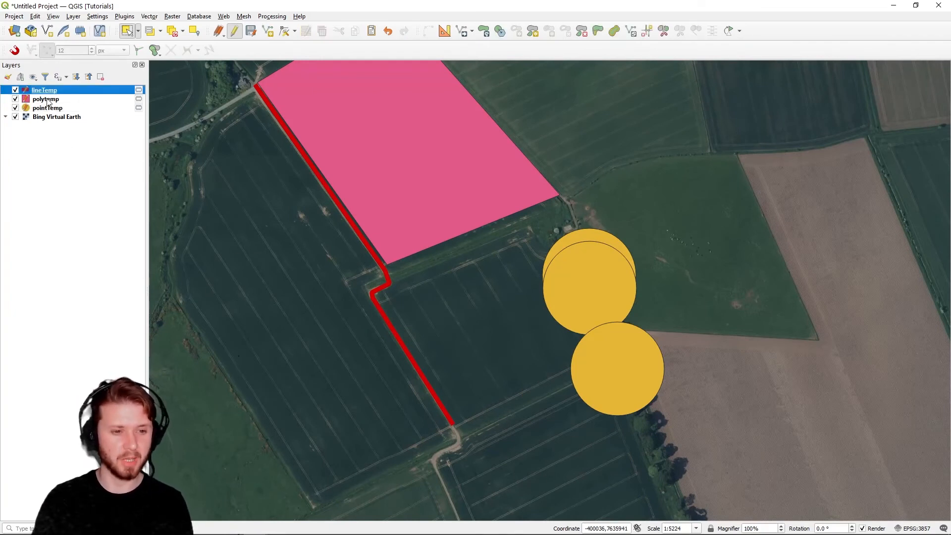
pyautogui.moveTo(440, 321); pyautogui.dragTo(439, 404)
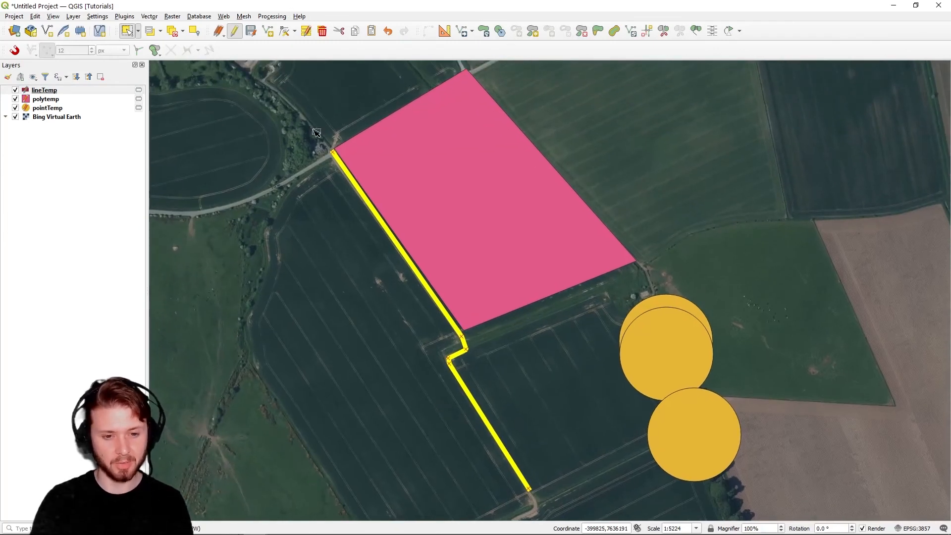
pyautogui.click(484, 32)
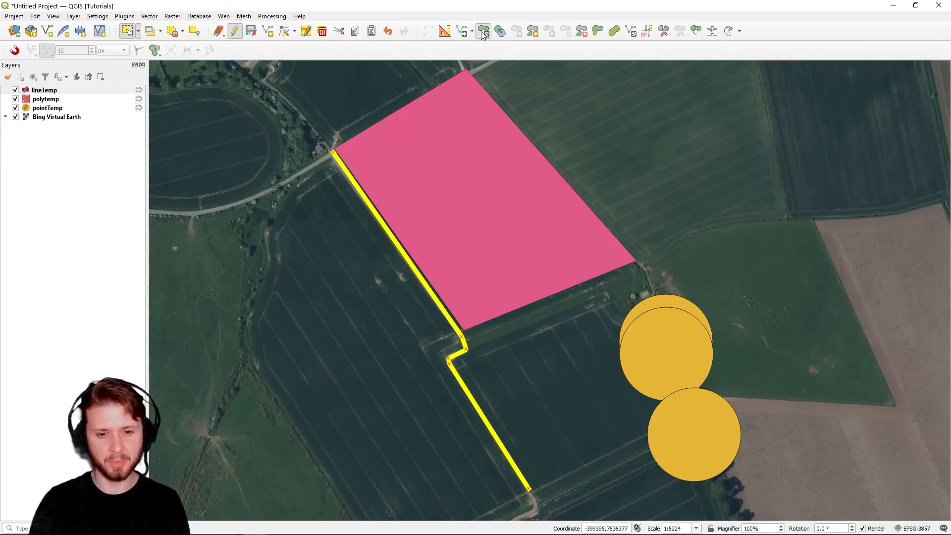
pyautogui.click(483, 31)
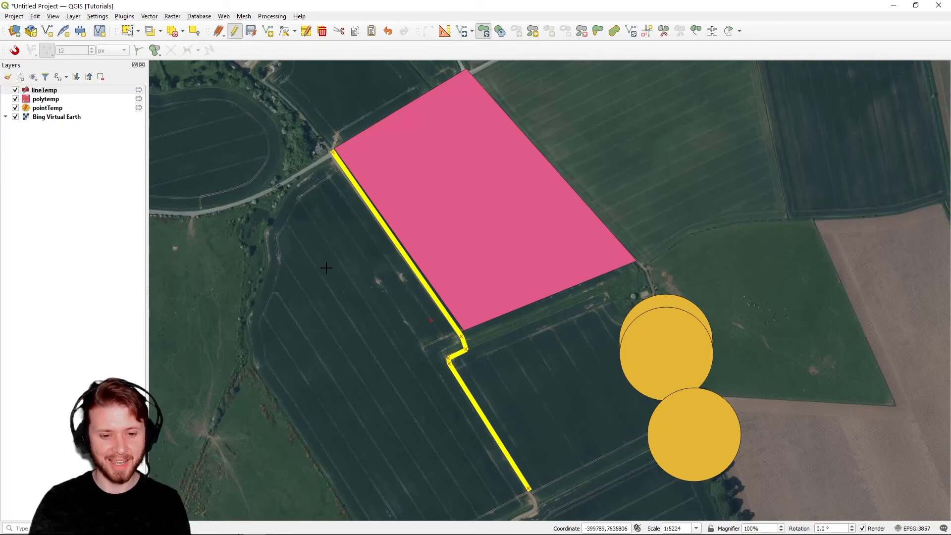
pyautogui.click(325, 266)
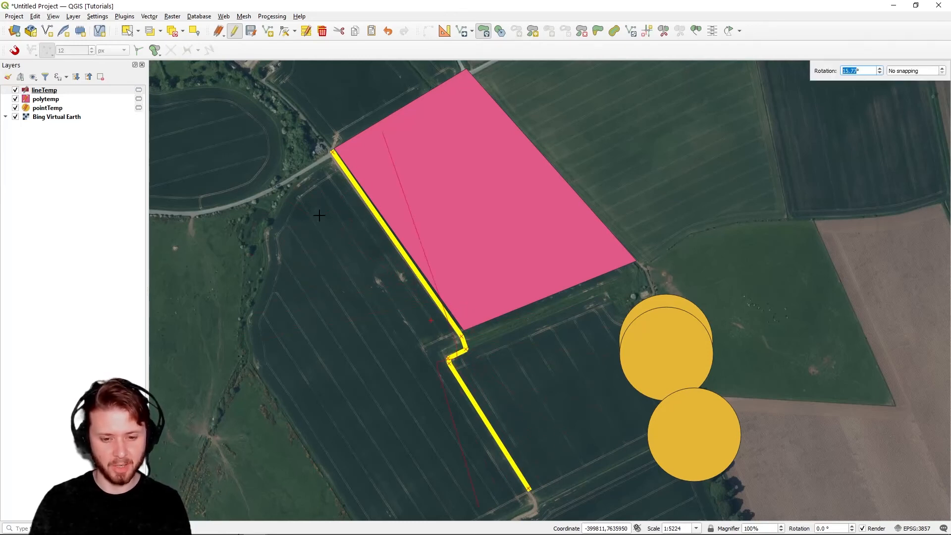
pyautogui.click(367, 403)
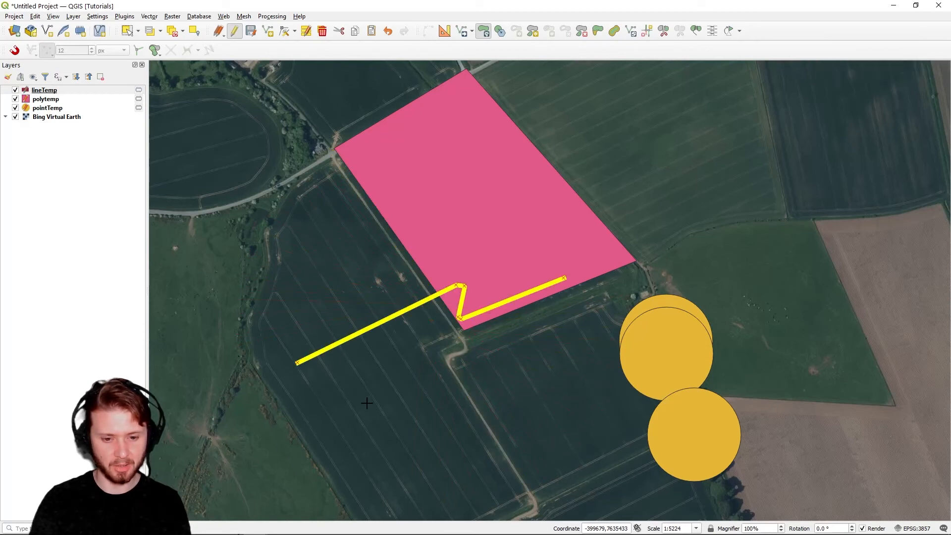
pyautogui.click(359, 366)
pyautogui.click(414, 387)
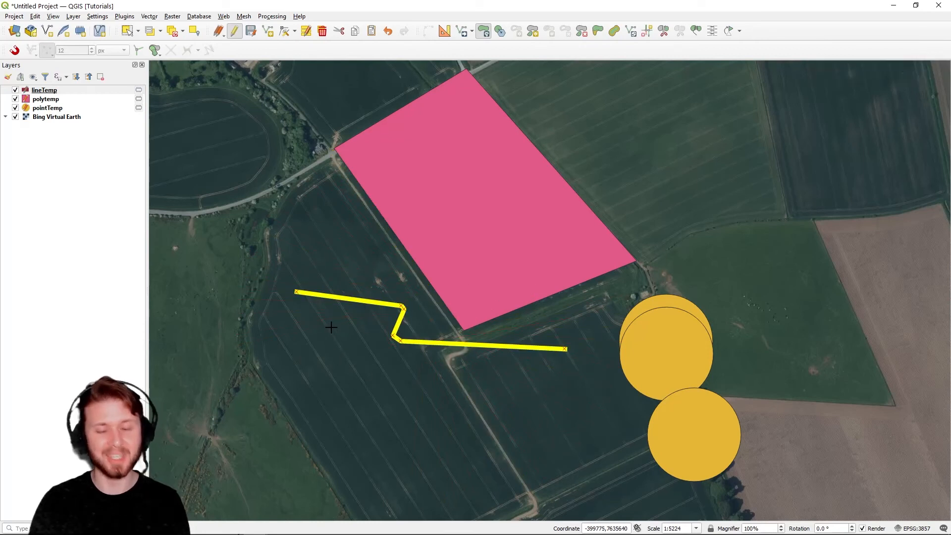
# - Rotate the selected lineTemp line by exactly 90° with Rotate Feature
pyautogui.click(331, 327)
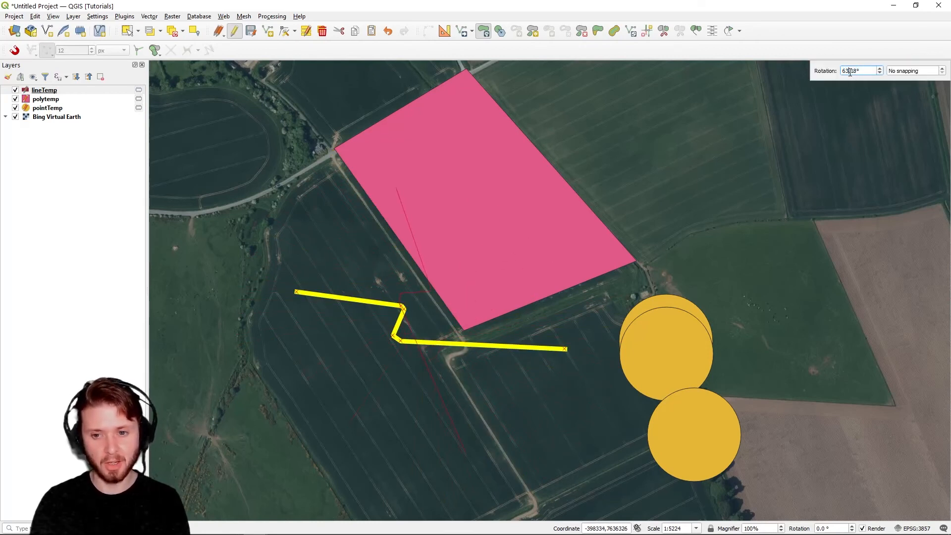
pyautogui.write('8')
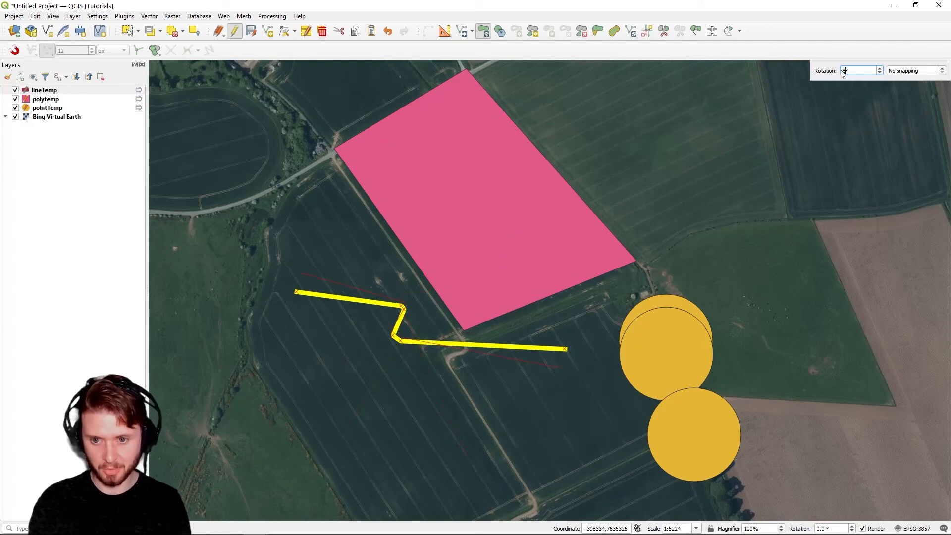
pyautogui.write('0')
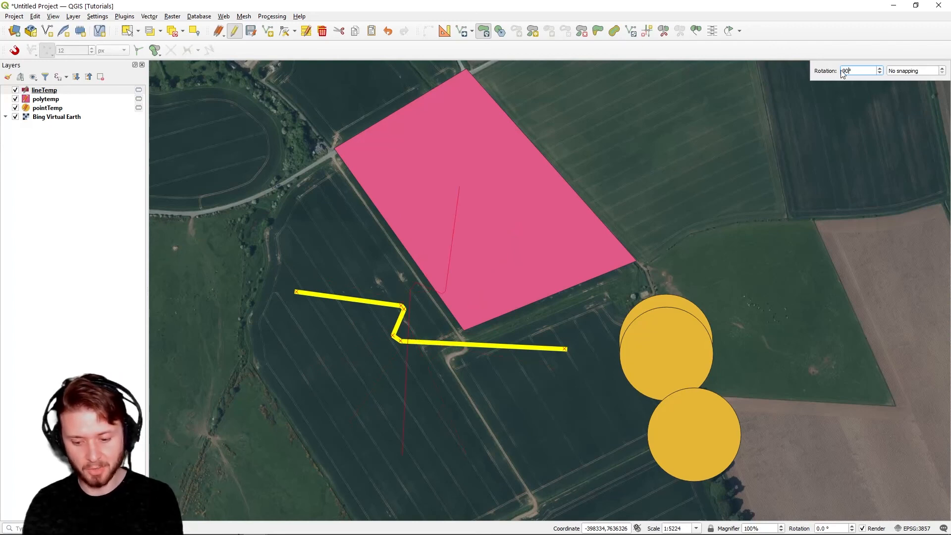
pyautogui.press('Return')
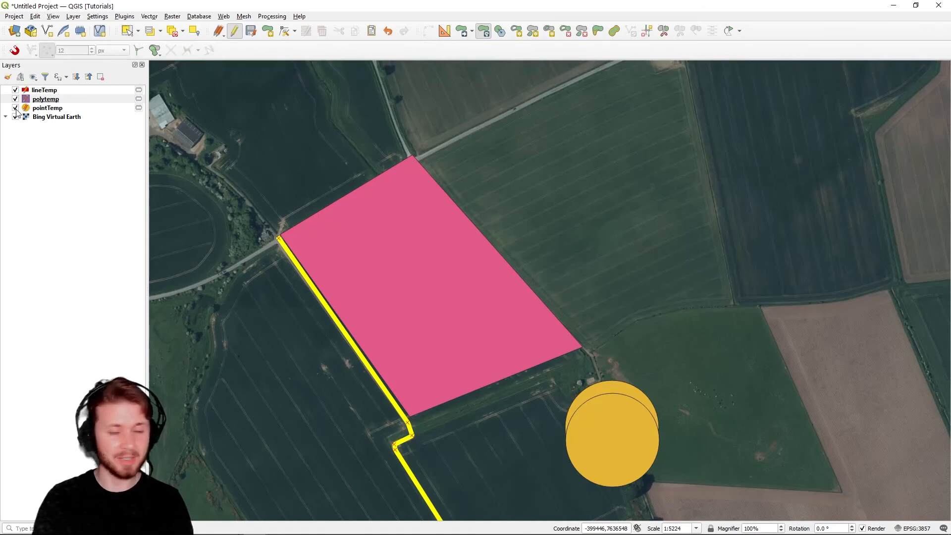
# - Toggle the visibility of the pointTemp and lineTemp layers, leaving pointTemp hidden and lineTemp shown
pyautogui.click(15, 108)
pyautogui.click(15, 91)
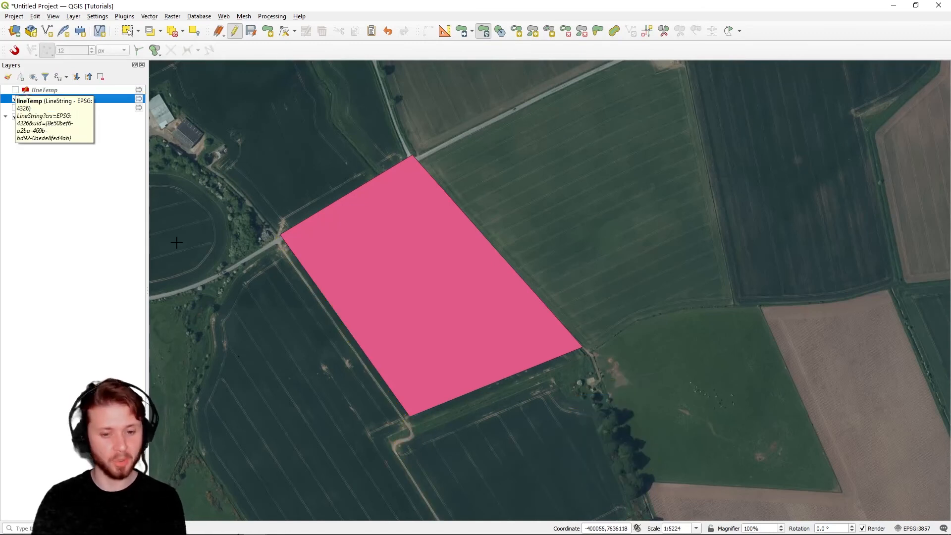
pyautogui.click(15, 90)
pyautogui.click(15, 108)
pyautogui.click(15, 108)
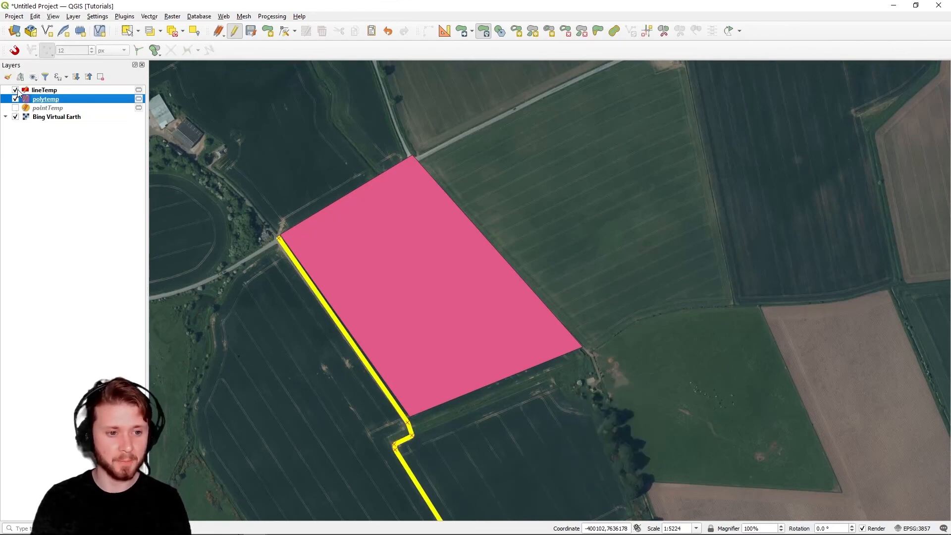